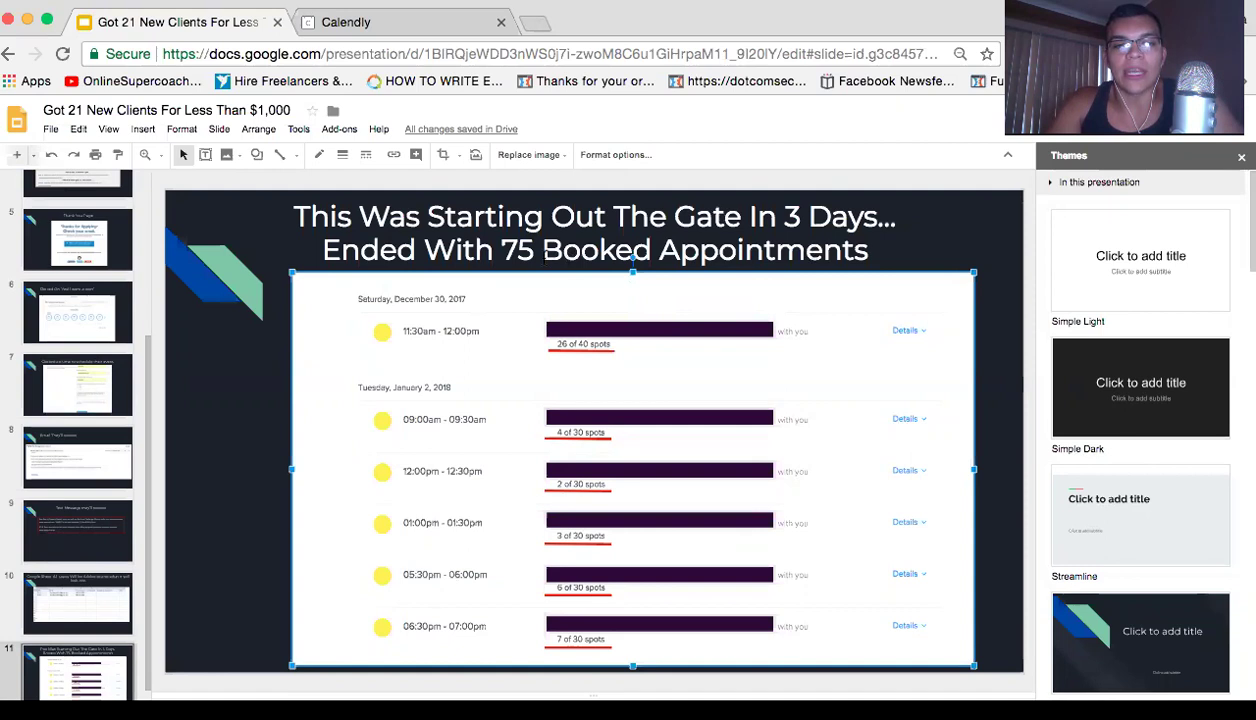
Open the Totals slide and examine the amount spent, return on investment and return on advertisement figures.
{"action": "scroll", "coordinate": [102, 447], "scroll_direction": "down", "scroll_amount": 1}
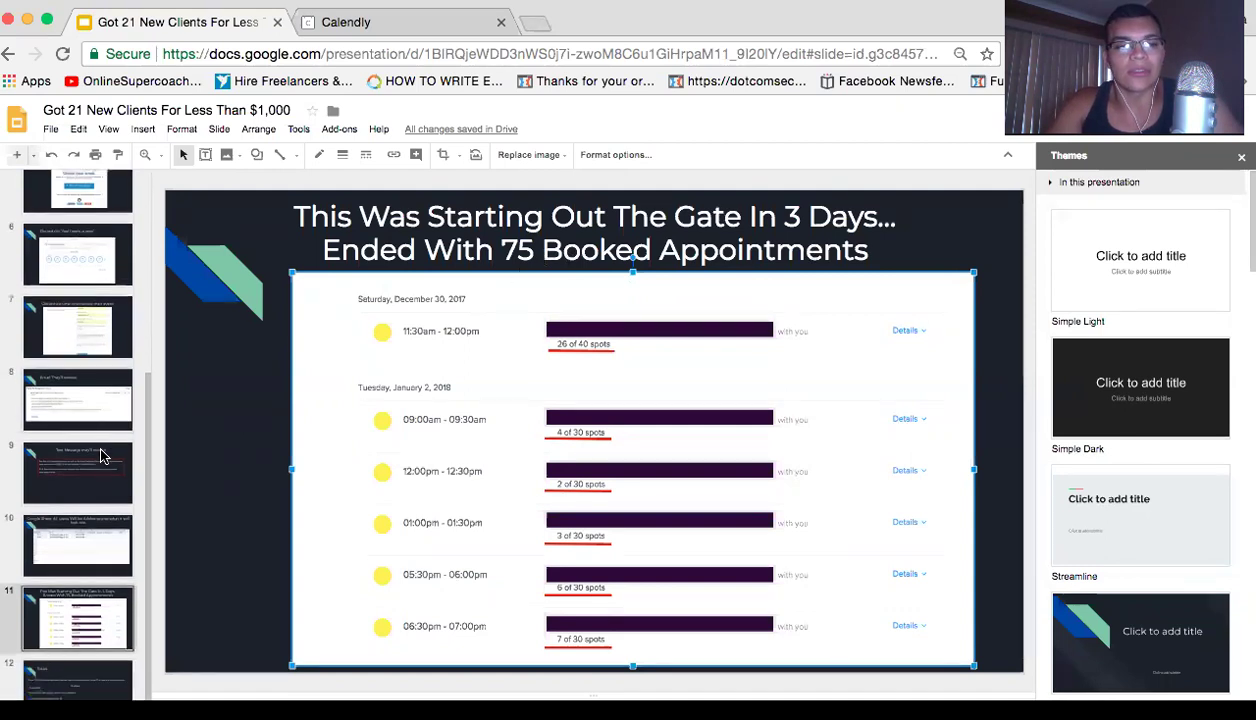
{"action": "left_click", "coordinate": [65, 675]}
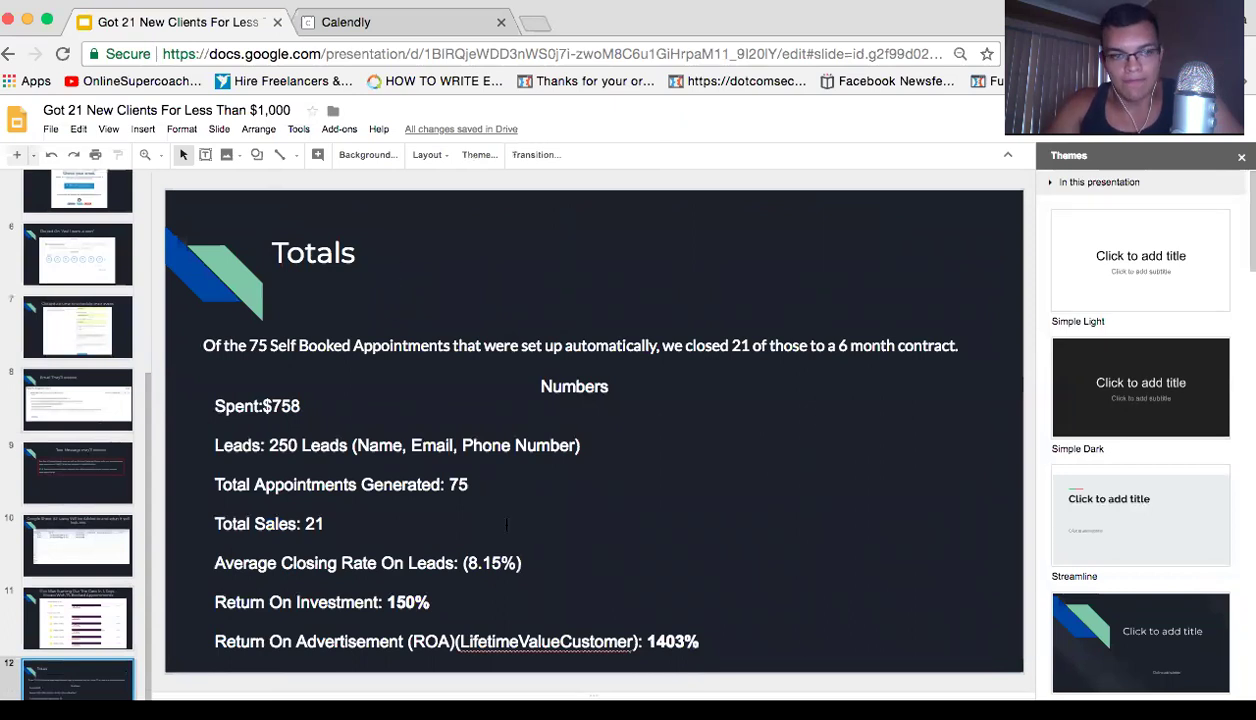
{"action": "left_click", "coordinate": [279, 405]}
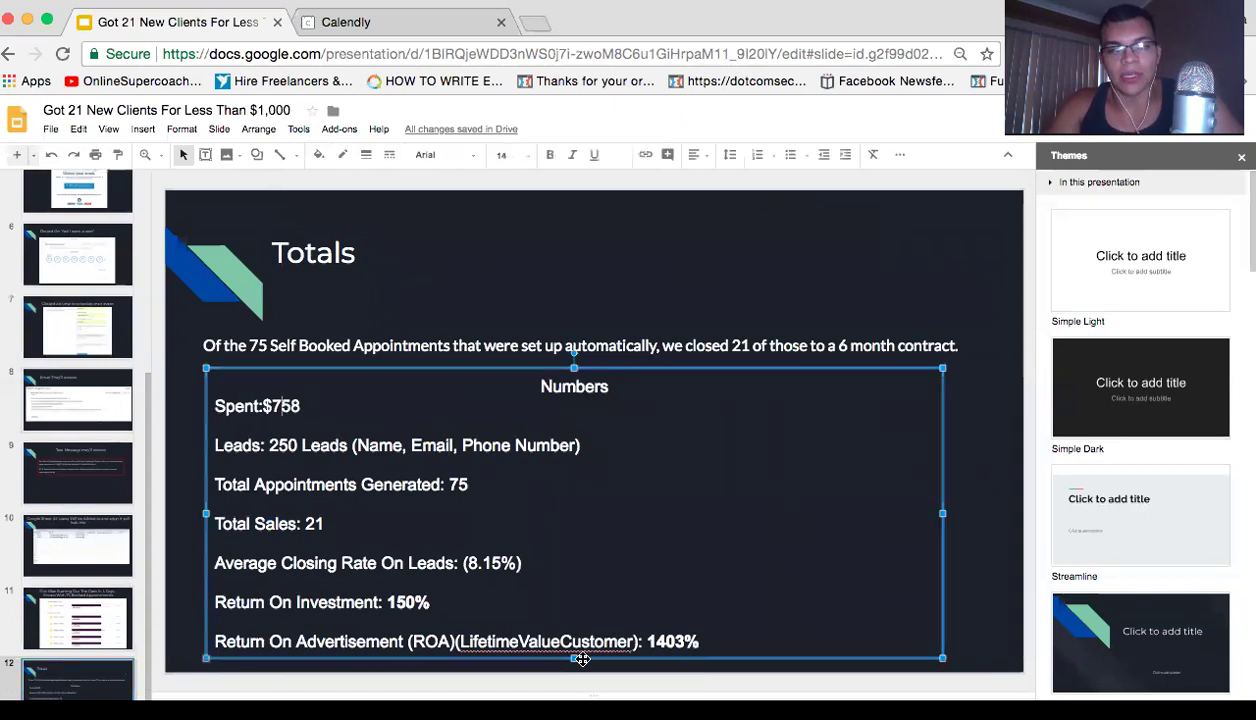
{"action": "left_click", "coordinate": [470, 606]}
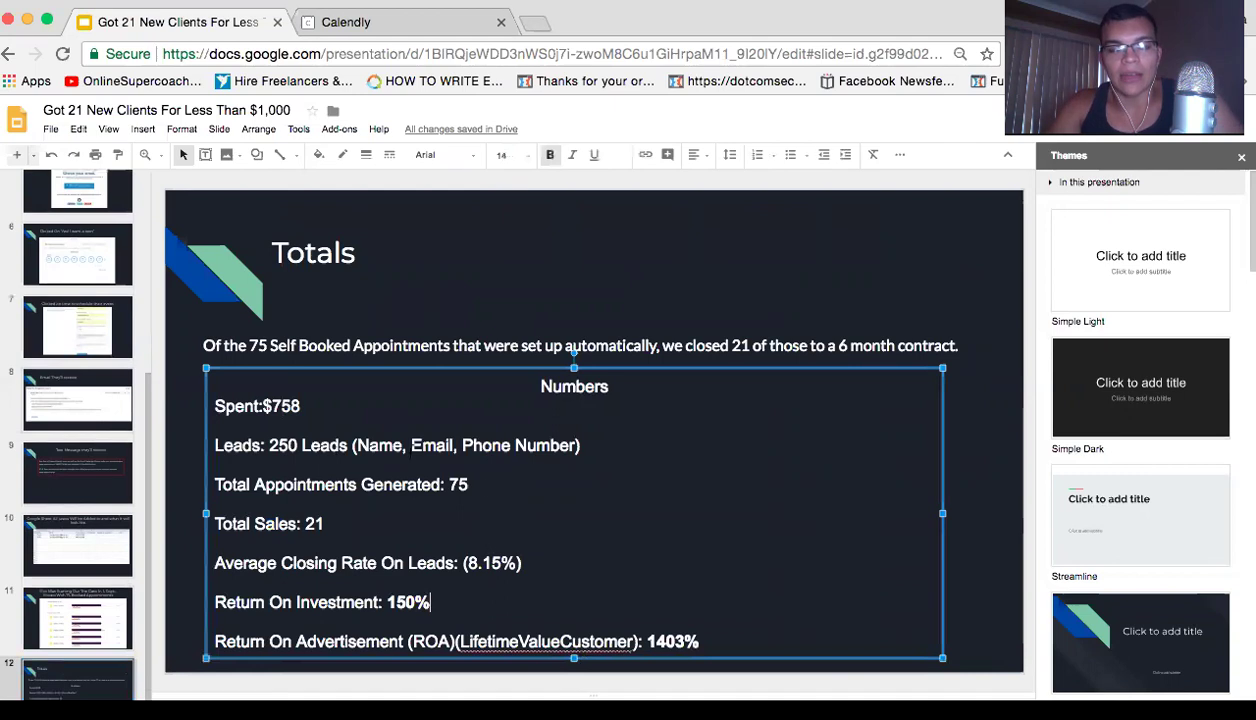
{"action": "left_click", "coordinate": [651, 641]}
{"action": "left_click", "coordinate": [391, 602]}
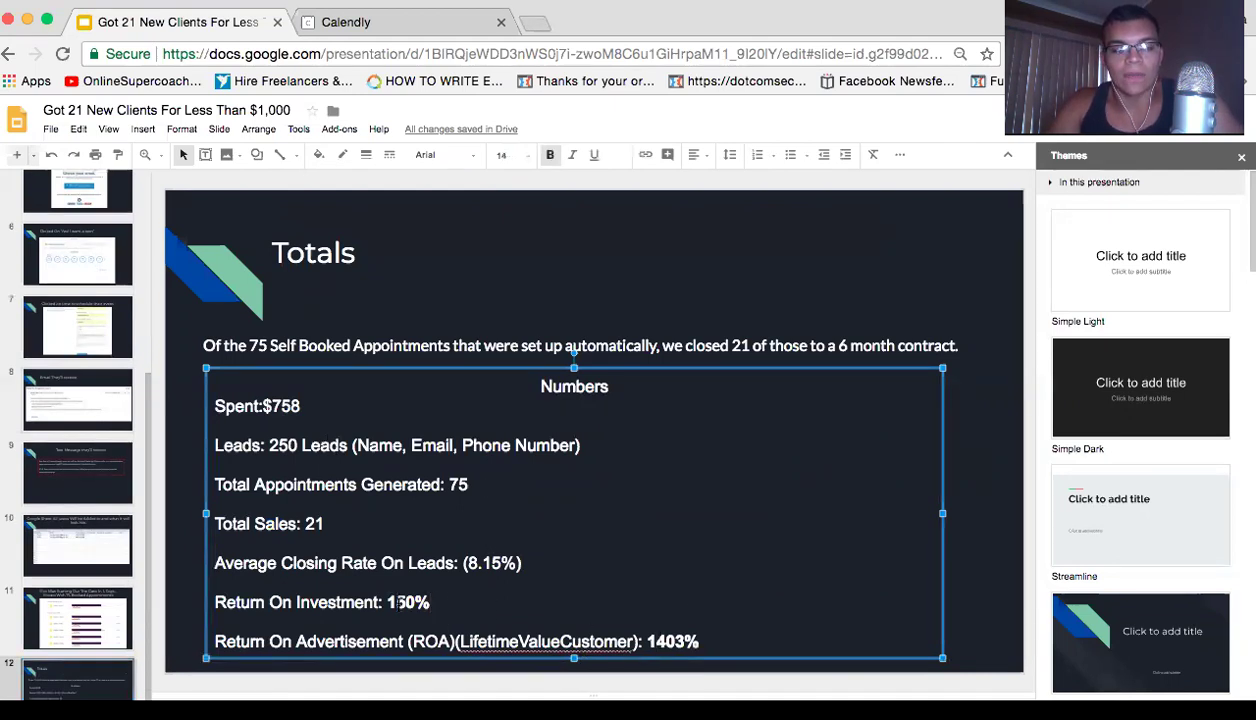
{"action": "left_click", "coordinate": [481, 618]}
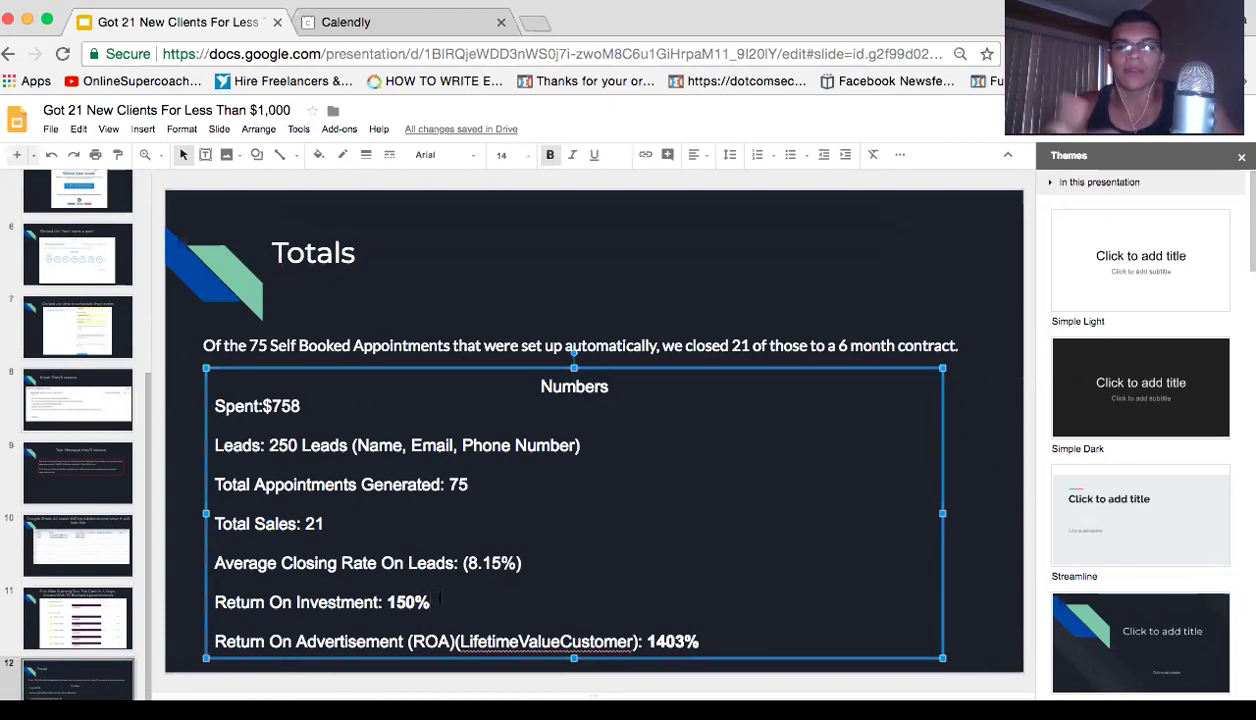
{"action": "left_click", "coordinate": [651, 641]}
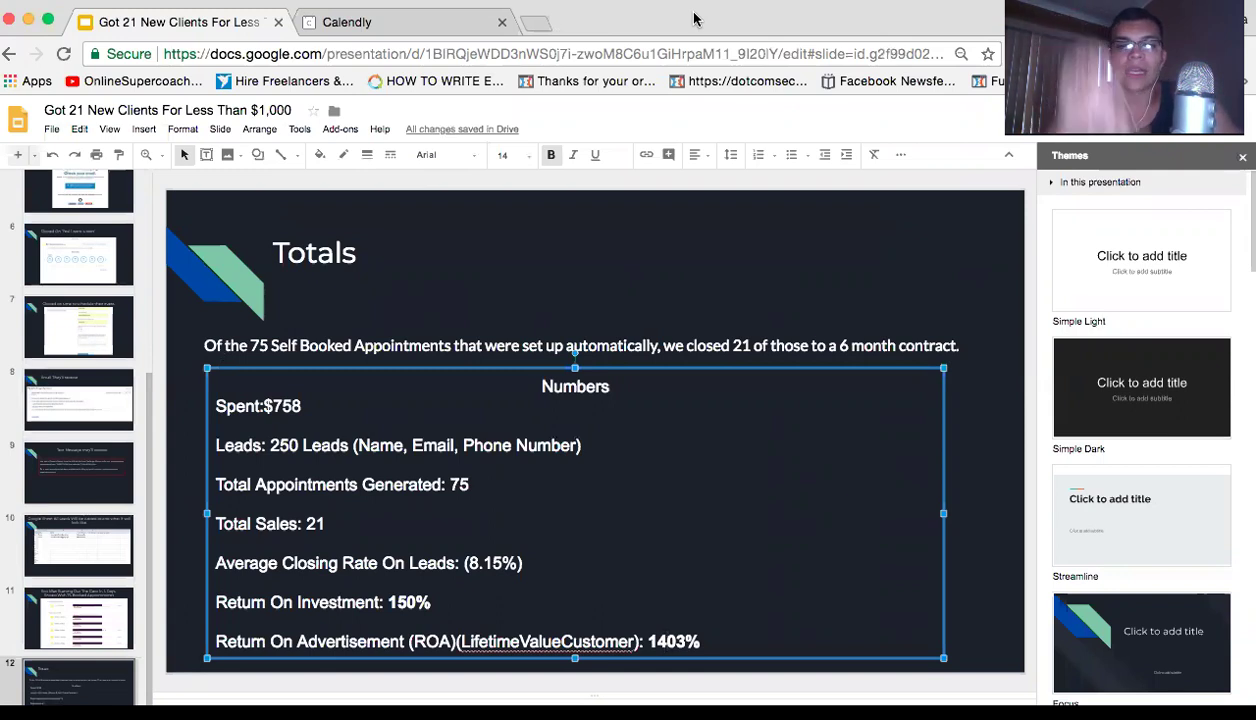
Highlight "250 Leads" in the Numbers list and select the sentence about the self-booked appointments on the Totals slide.
{"action": "triple_click", "coordinate": [316, 449]}
{"action": "double_click", "coordinate": [316, 449]}
{"action": "left_click", "coordinate": [314, 449]}
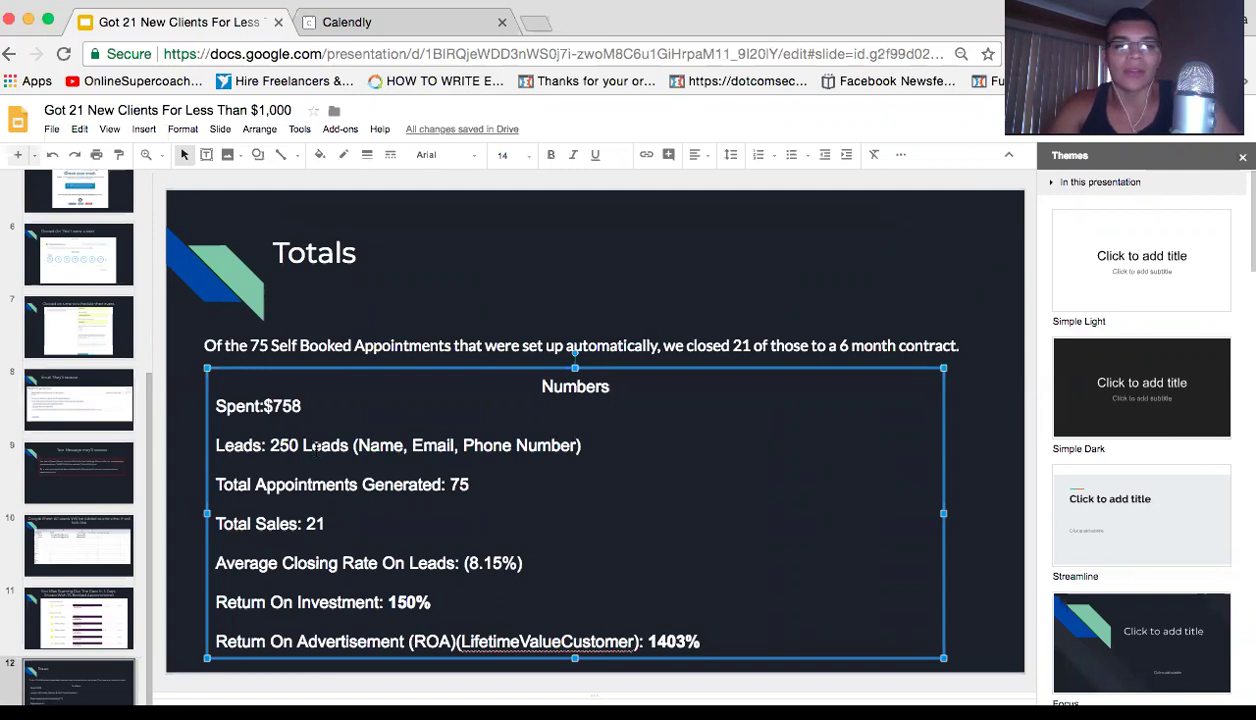
{"action": "left_click_drag", "start_coordinate": [346, 446], "coordinate": [271, 447]}
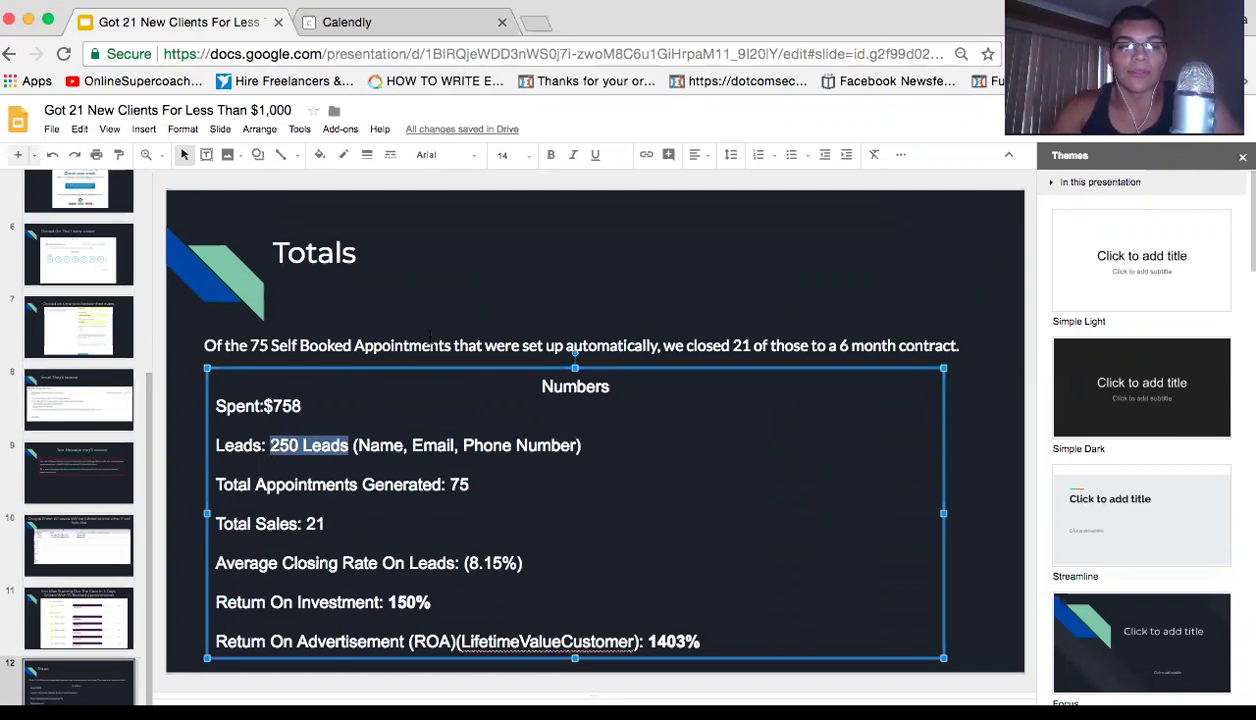
{"action": "left_click", "coordinate": [424, 340]}
{"action": "triple_click", "coordinate": [430, 347]}
{"action": "left_click", "coordinate": [430, 347]}
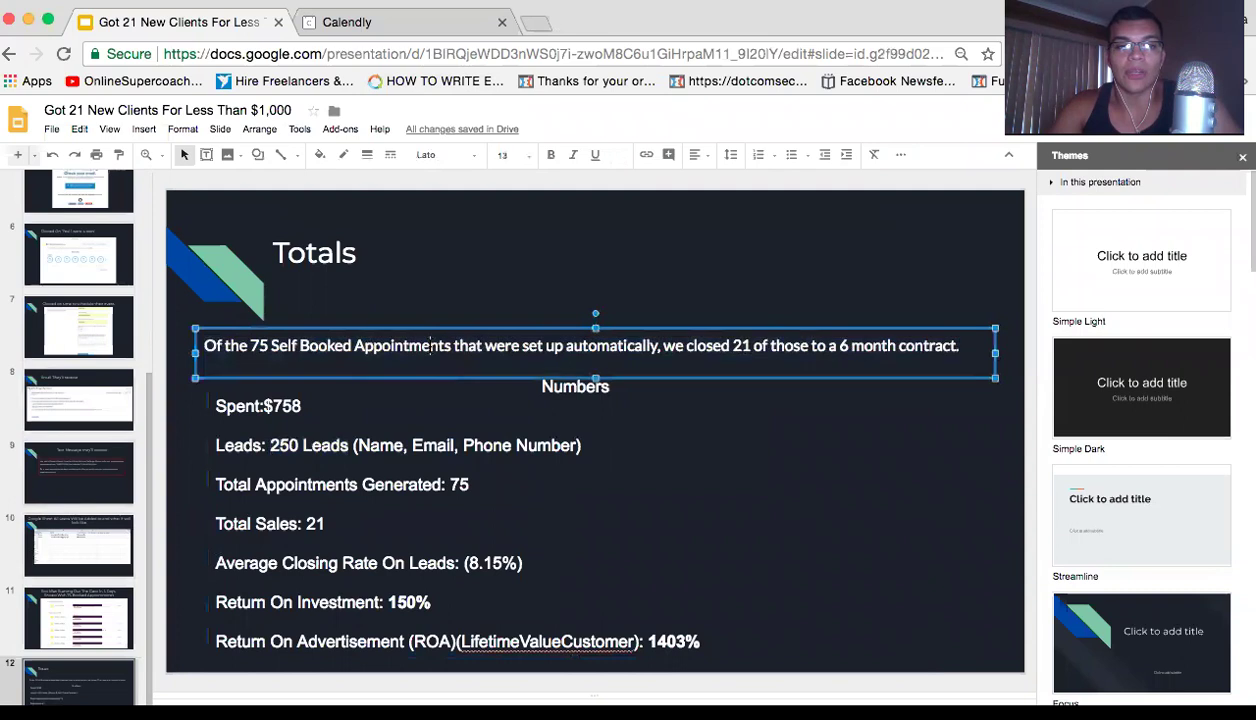
Review the slides from "Clicked On 'Yes! I want a spot'" to the text message slide, and go back to the FB AD slide.
{"action": "left_click", "coordinate": [68, 267]}
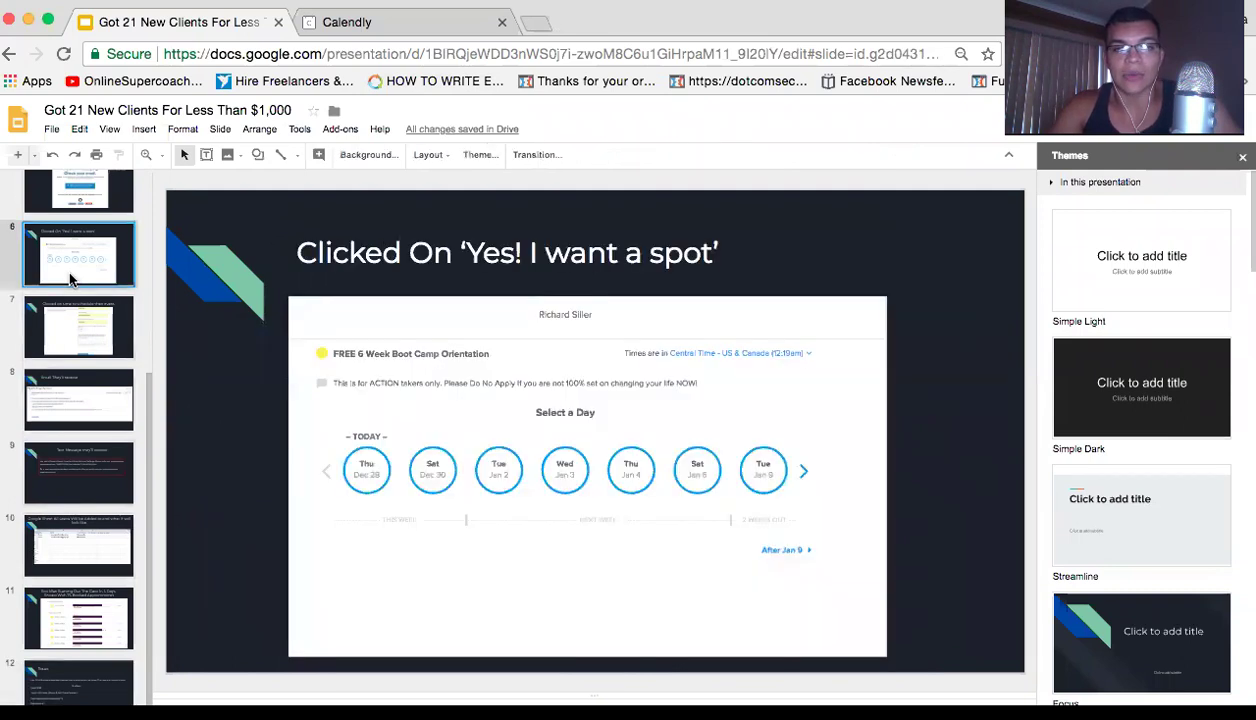
{"action": "key", "text": "Down"}
{"action": "key", "text": "Down"}
{"action": "key", "text": "Down"}
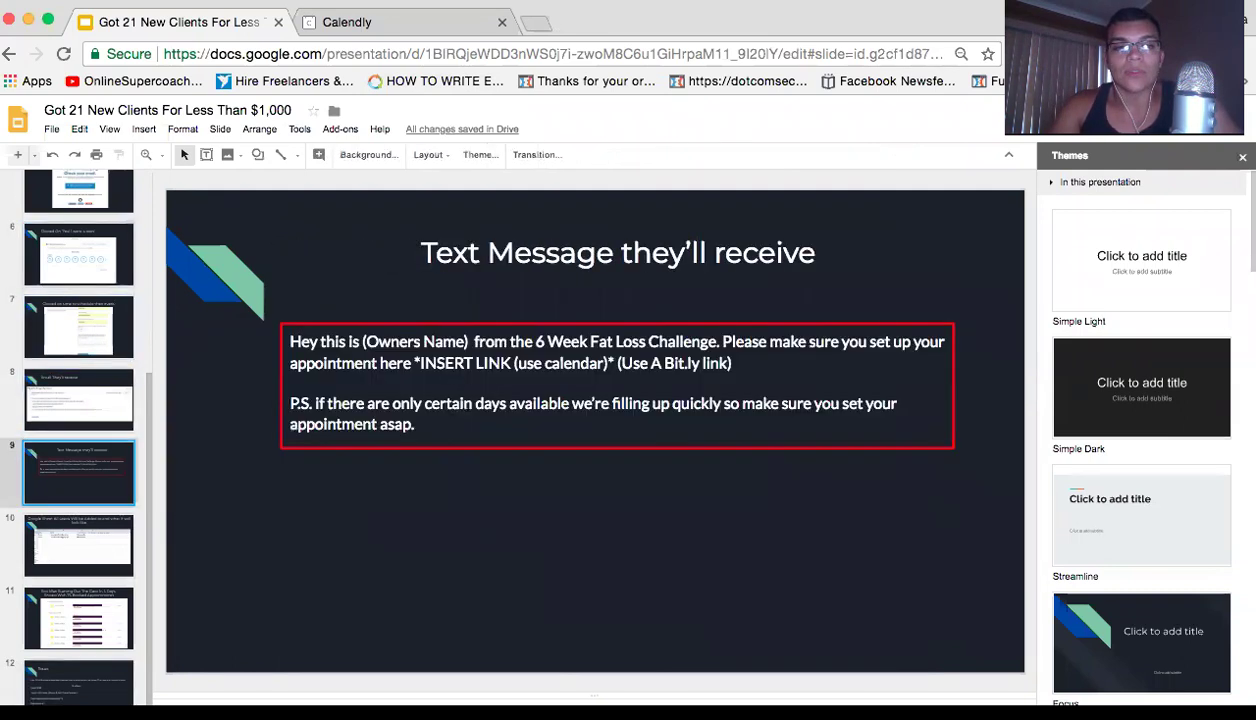
{"action": "key", "text": "Up"}
{"action": "key", "text": "Up"}
{"action": "key", "text": "Up"}
{"action": "key", "text": "Up"}
{"action": "key", "text": "Up"}
{"action": "key", "text": "Up"}
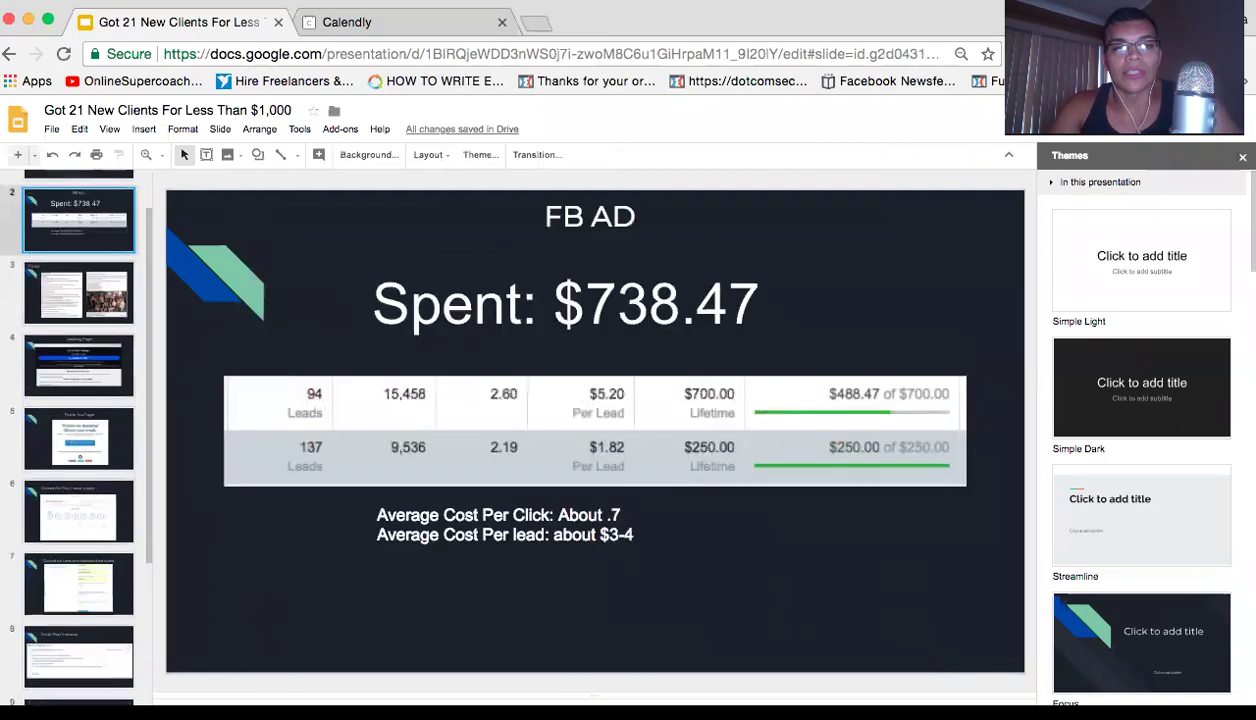
Go forward through the funnel slides past "Email They'll receive" to the "Text Message they'll receive" slide.
{"action": "key", "text": "Down"}
{"action": "key", "text": "Down"}
{"action": "key", "text": "Down"}
{"action": "key", "text": "Down"}
{"action": "key", "text": "Down"}
{"action": "key", "text": "Down"}
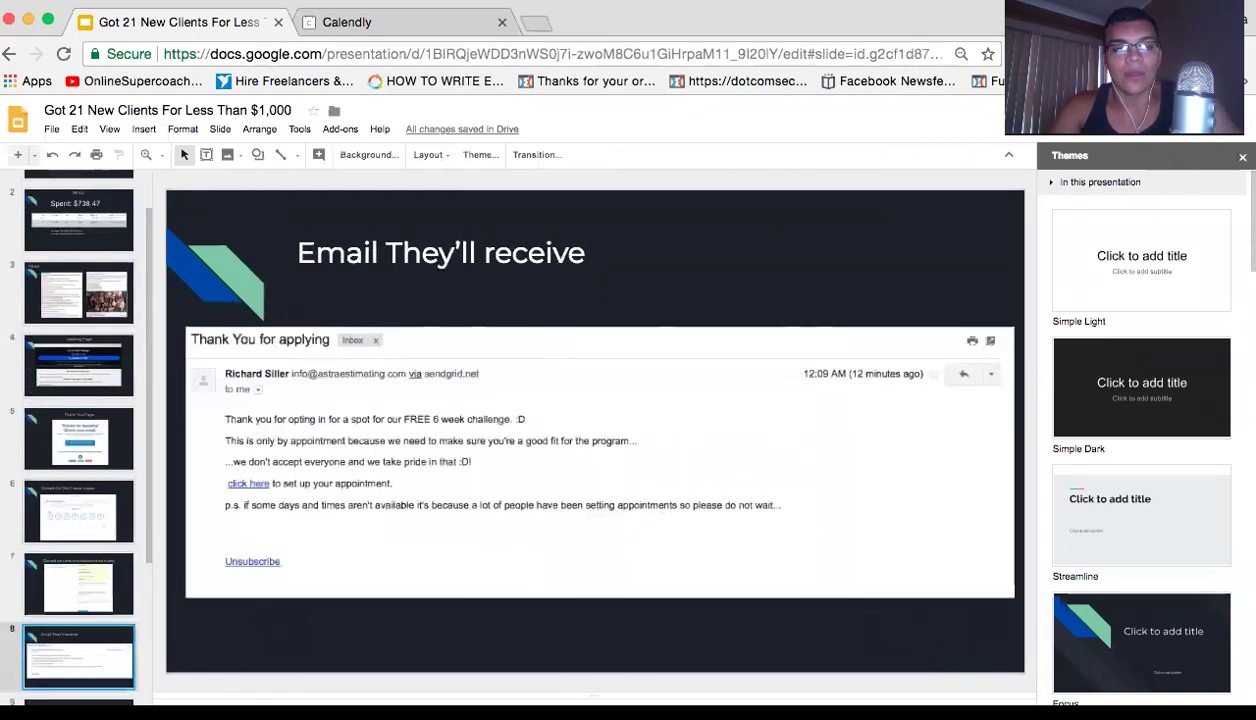
{"action": "key", "text": "Down"}
{"action": "key", "text": "Down"}
{"action": "key", "text": "Up"}
{"action": "key", "text": "Down"}
{"action": "key", "text": "Up"}
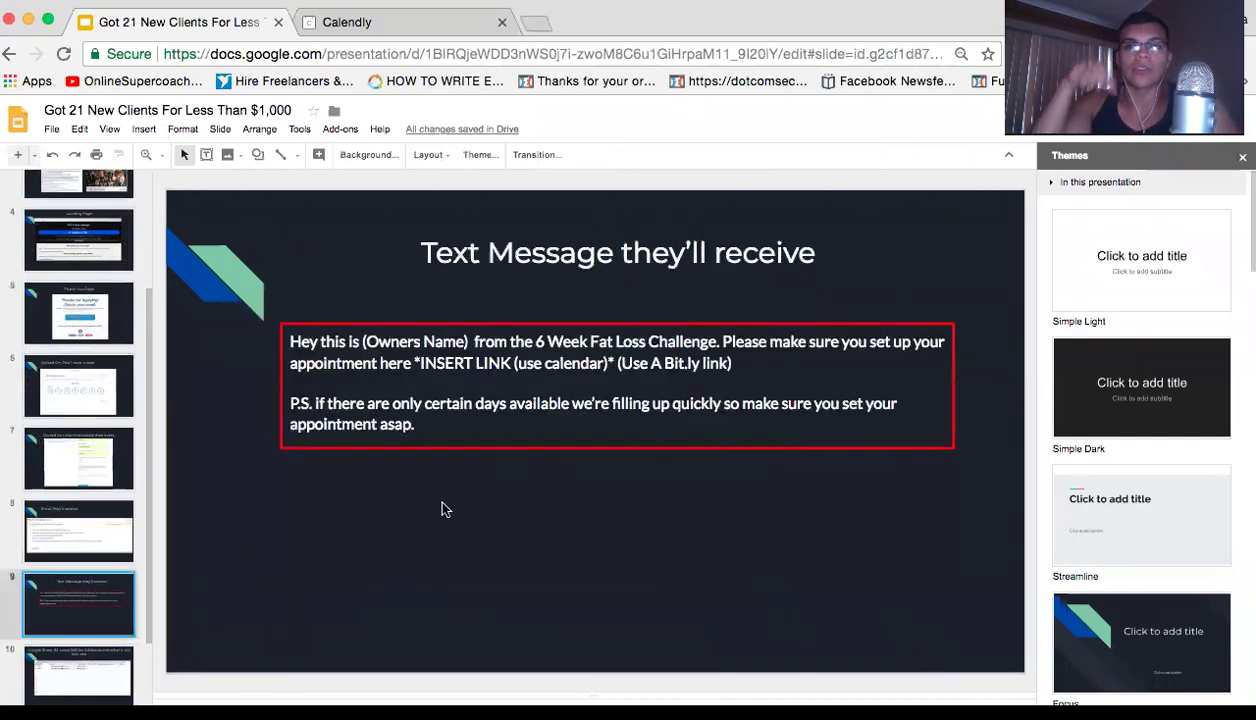
Go back through the landing page and ad slides to the opening title slide of the presentation.
{"action": "key", "text": "Down"}
{"action": "key", "text": "Up"}
{"action": "key", "text": "Up"}
{"action": "key", "text": "Up"}
{"action": "key", "text": "Up"}
{"action": "key", "text": "Up"}
{"action": "key", "text": "Up"}
{"action": "key", "text": "Up"}
{"action": "key", "text": "Up"}
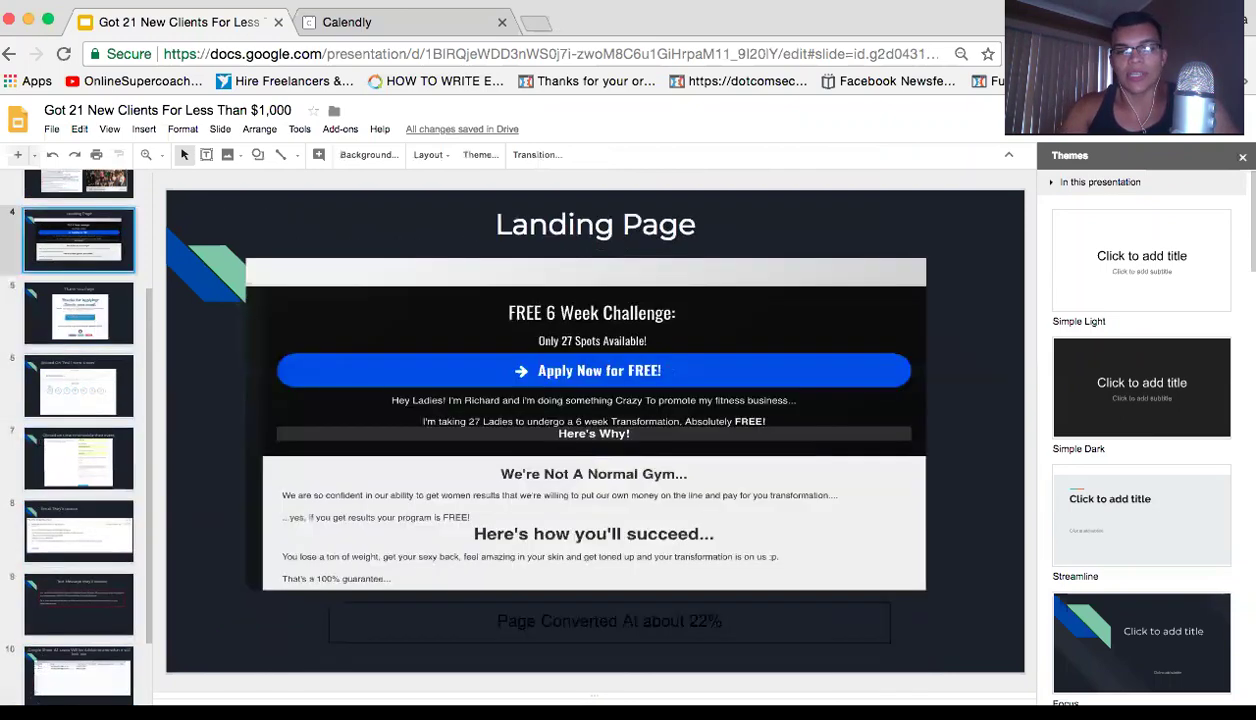
{"action": "key", "text": "Up"}
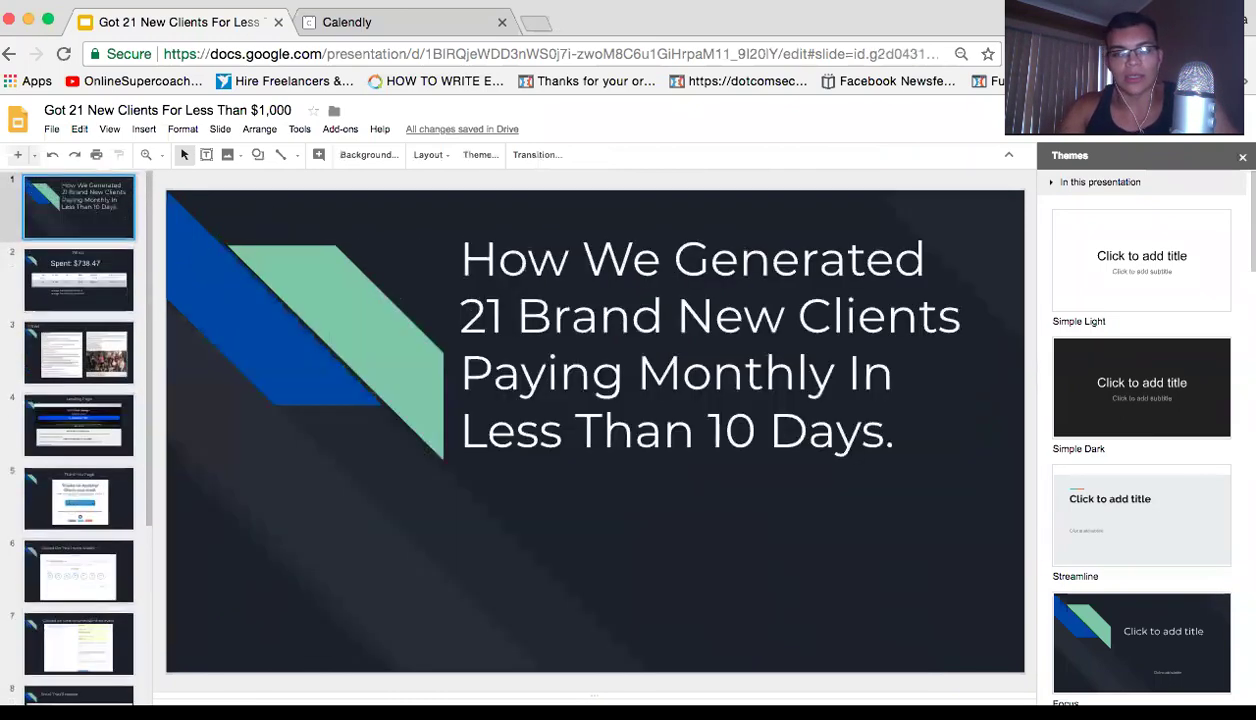
Advance from the title slide to the Thank You Page slide, comparing it with the Landing Page slide before it.
{"action": "key", "text": "Down"}
{"action": "key", "text": "Down"}
{"action": "key", "text": "Down"}
{"action": "key", "text": "Down"}
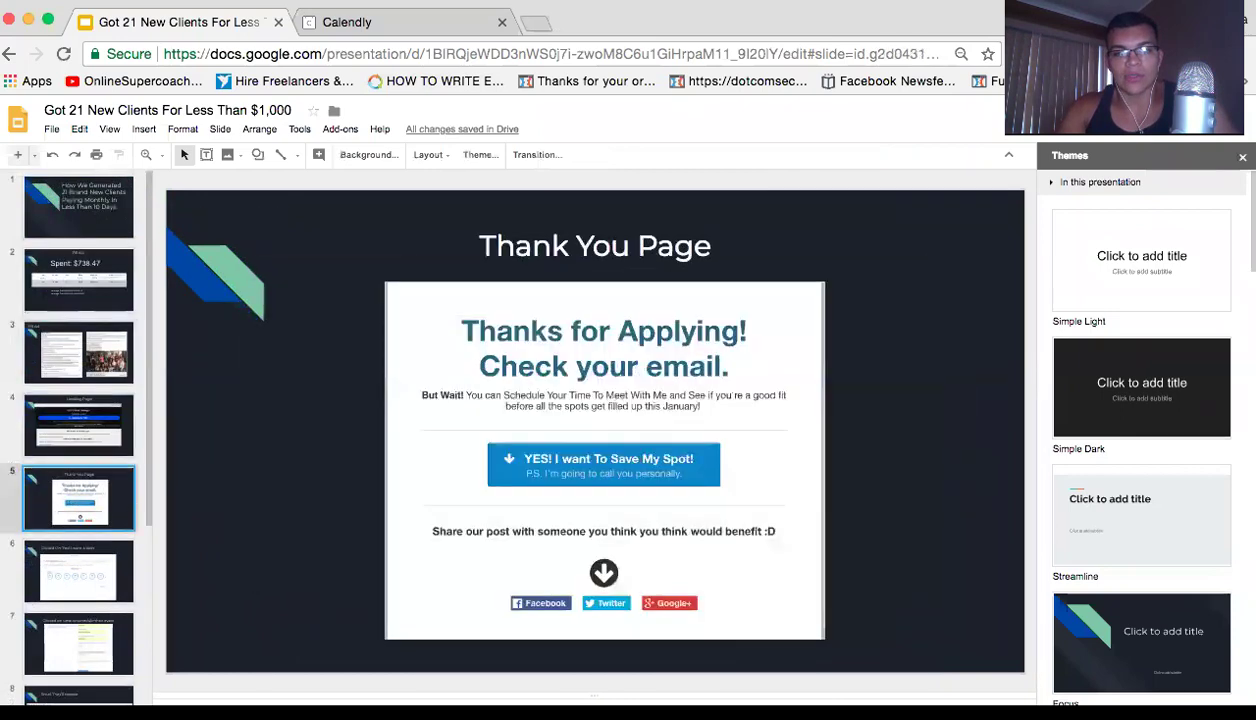
{"action": "key", "text": "Up"}
{"action": "key", "text": "Down"}
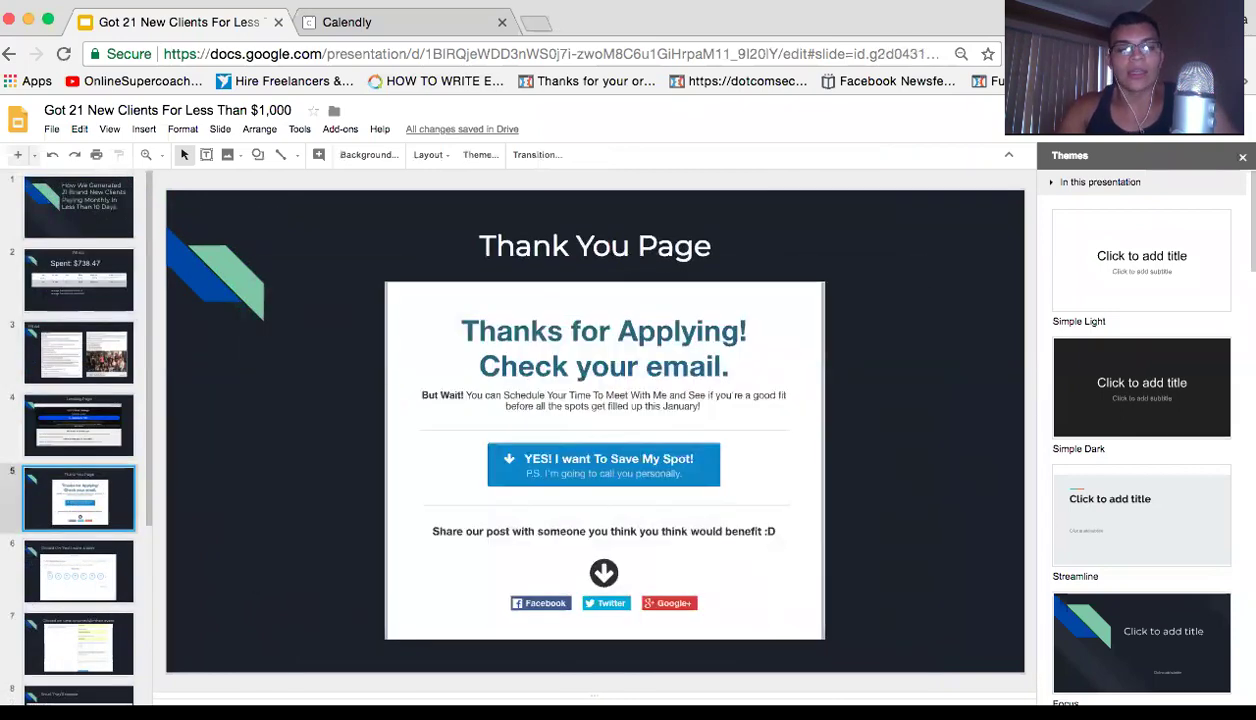
Continue past the booking, email and text message slides to the slide showing the booked appointments per time slot.
{"action": "key", "text": "Down"}
{"action": "key", "text": "Down"}
{"action": "key", "text": "Down"}
{"action": "key", "text": "Down"}
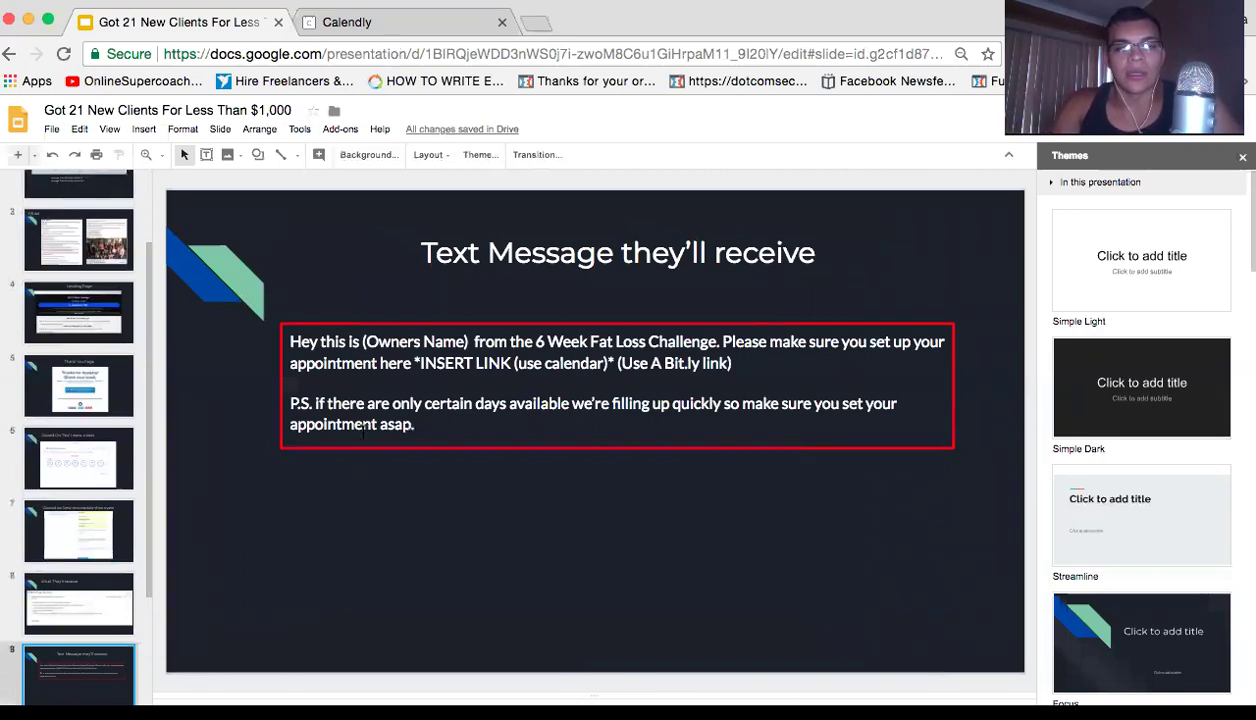
{"action": "key", "text": "Down"}
{"action": "key", "text": "Down"}
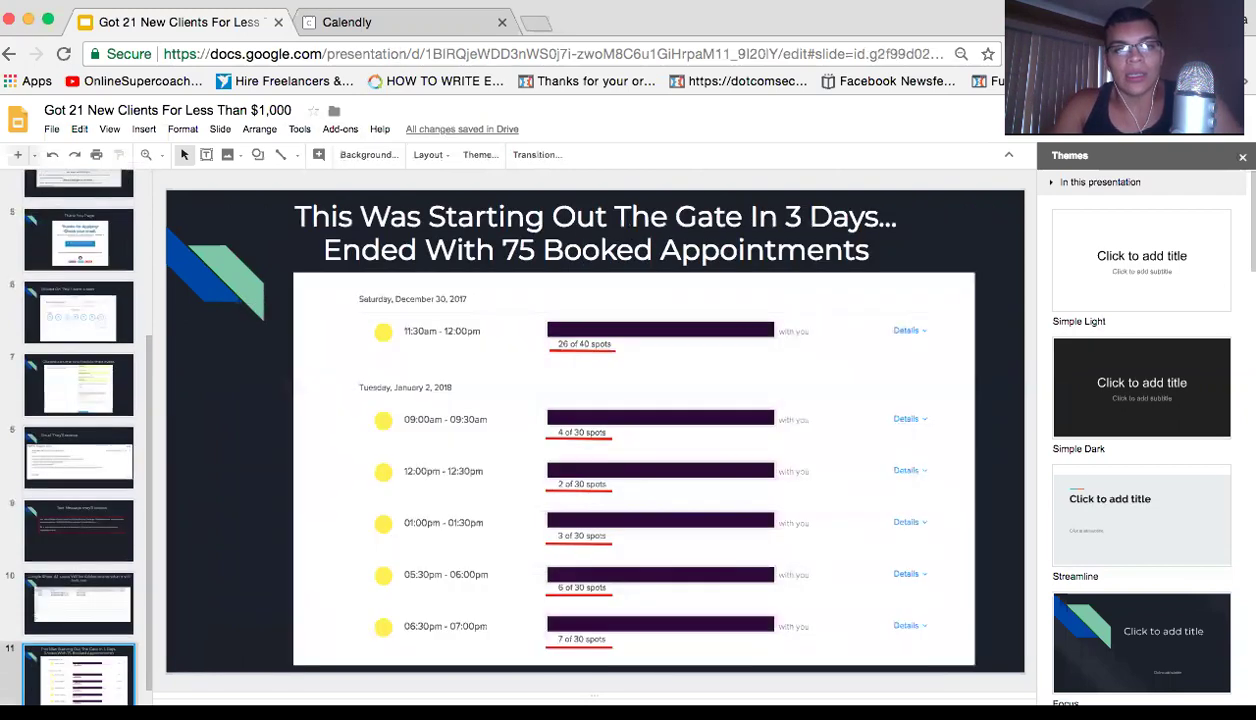
{"action": "key", "text": "Down"}
{"action": "key", "text": "Up"}
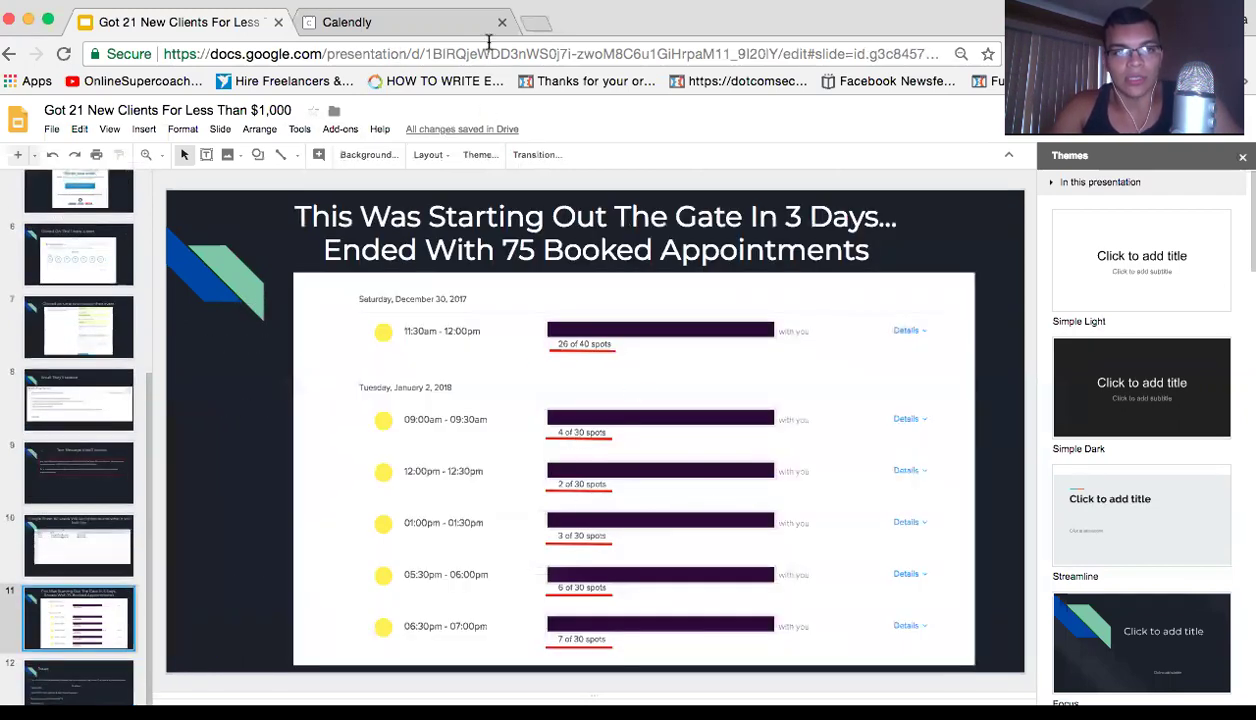
Switch to the Calendly dashboard and log out of the account.
{"action": "left_click", "coordinate": [420, 22]}
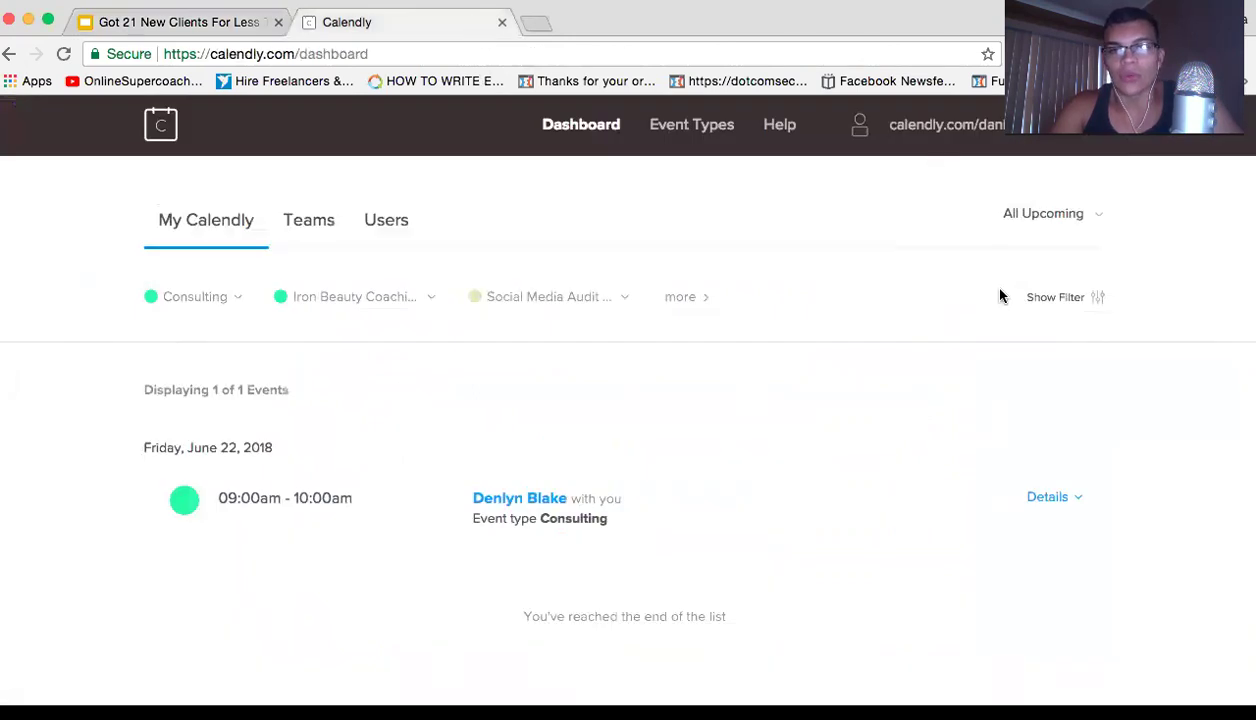
{"action": "left_click", "coordinate": [1072, 146]}
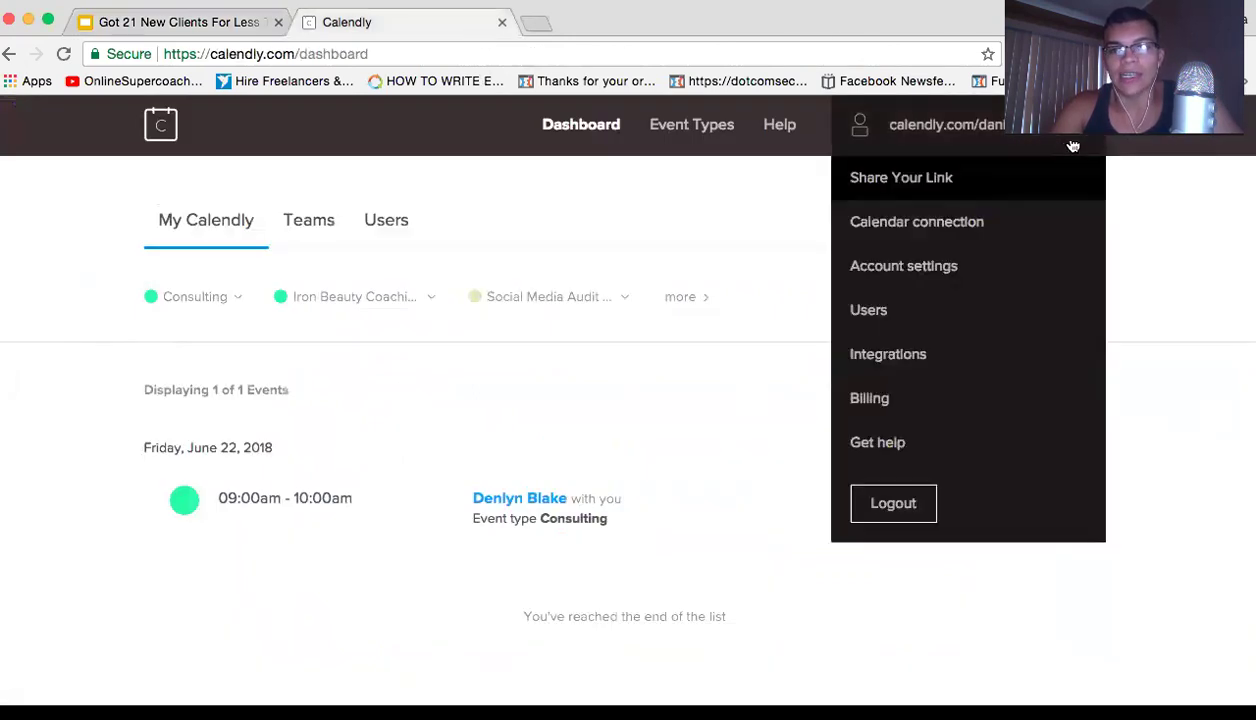
{"action": "left_click", "coordinate": [902, 514]}
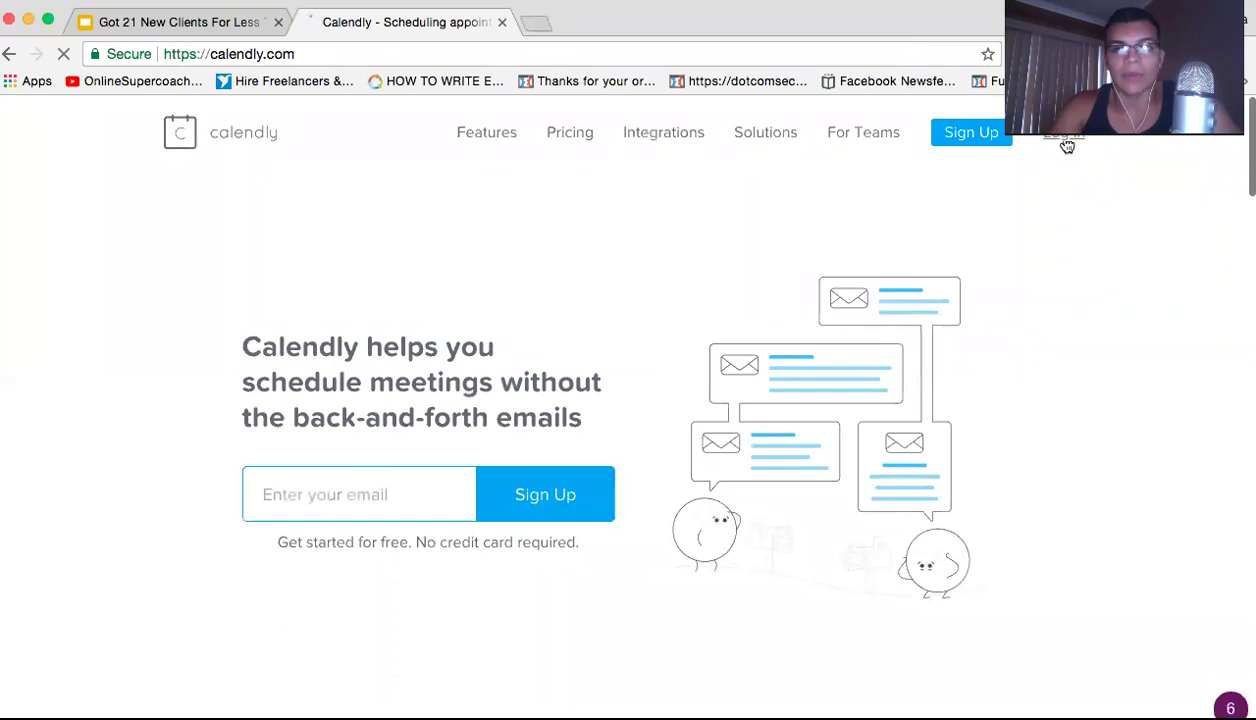
Log back in to Calendly with Google, choosing the first account offered.
{"action": "left_click", "coordinate": [1066, 142]}
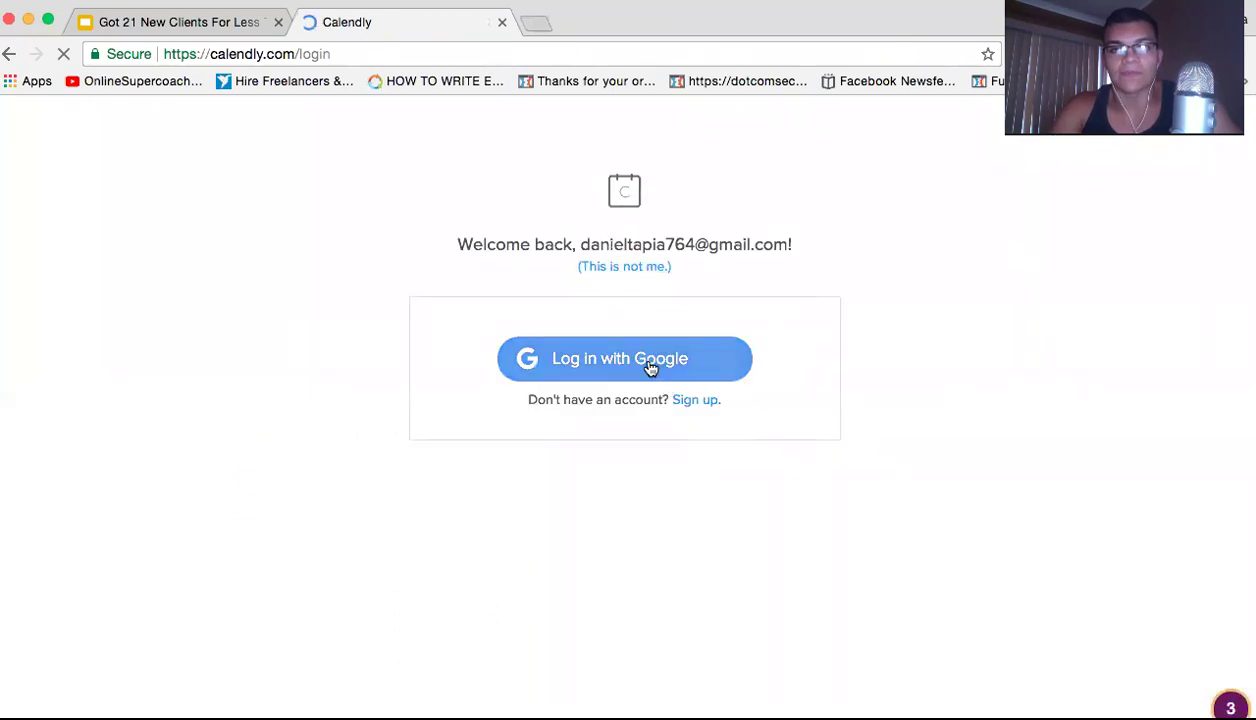
{"action": "left_click", "coordinate": [650, 368]}
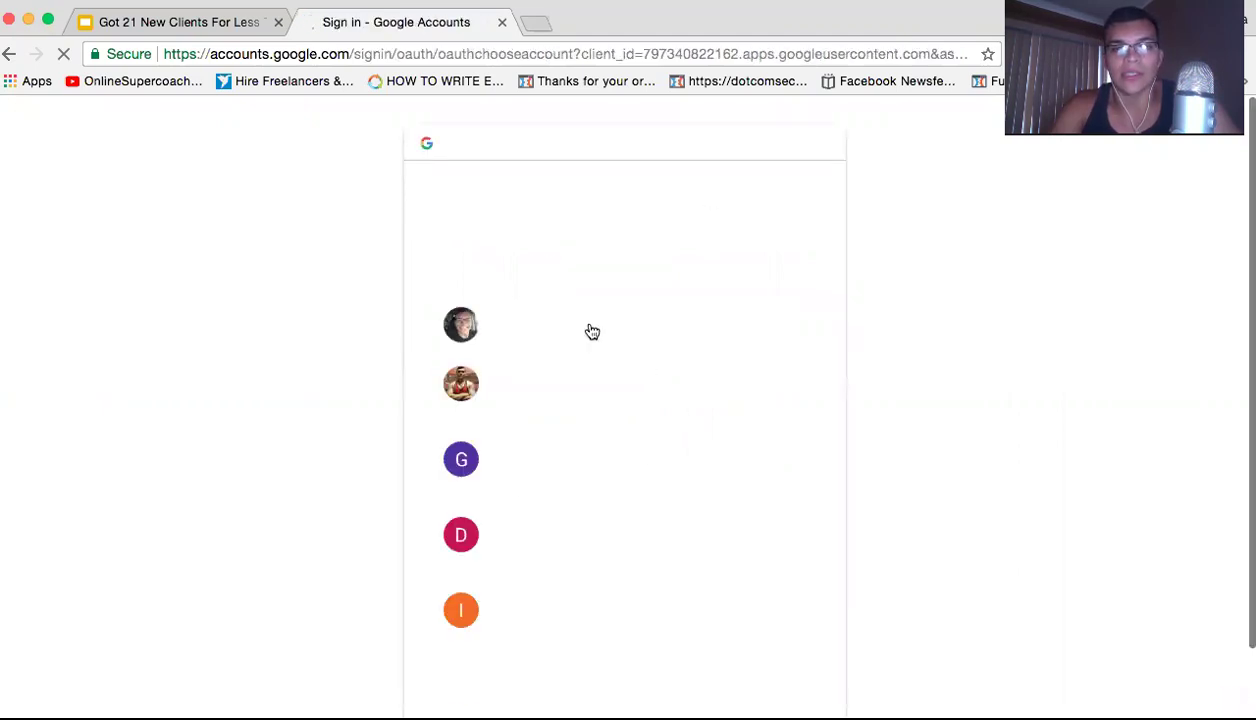
{"action": "left_click", "coordinate": [590, 330]}
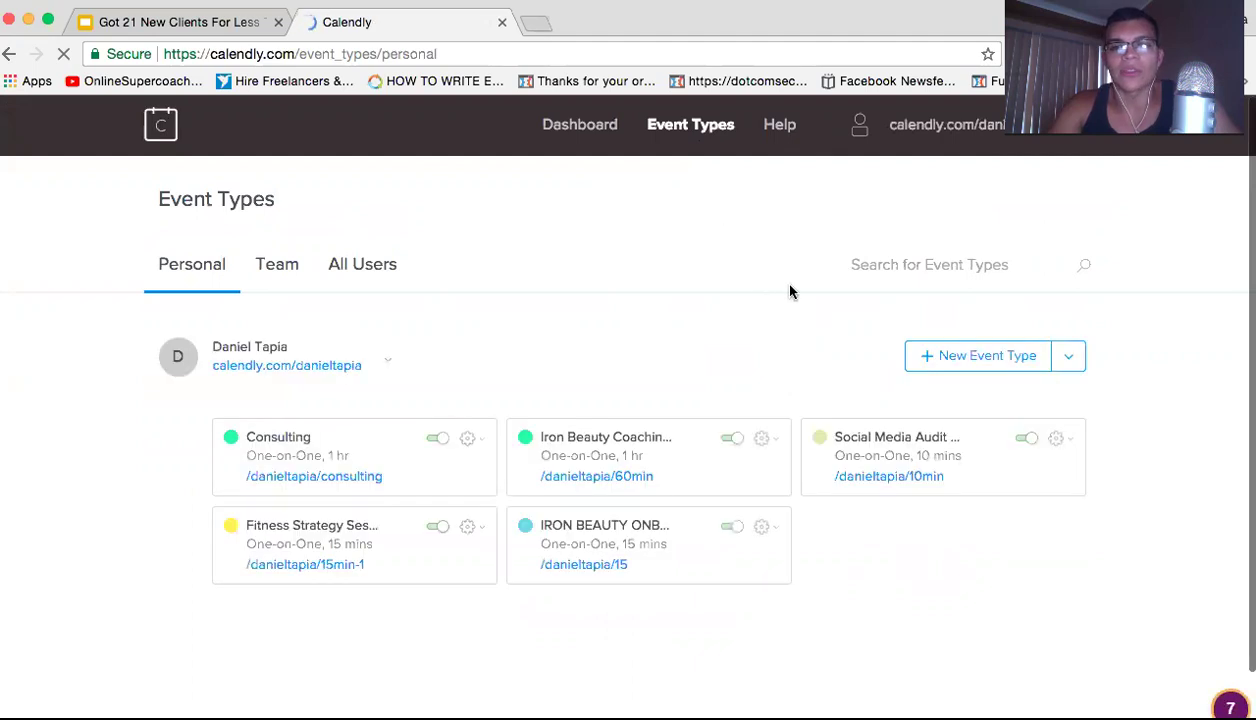
Create a new group event type and enter FAT LOSS CHALLENGE as its event name.
{"action": "left_click", "coordinate": [960, 358]}
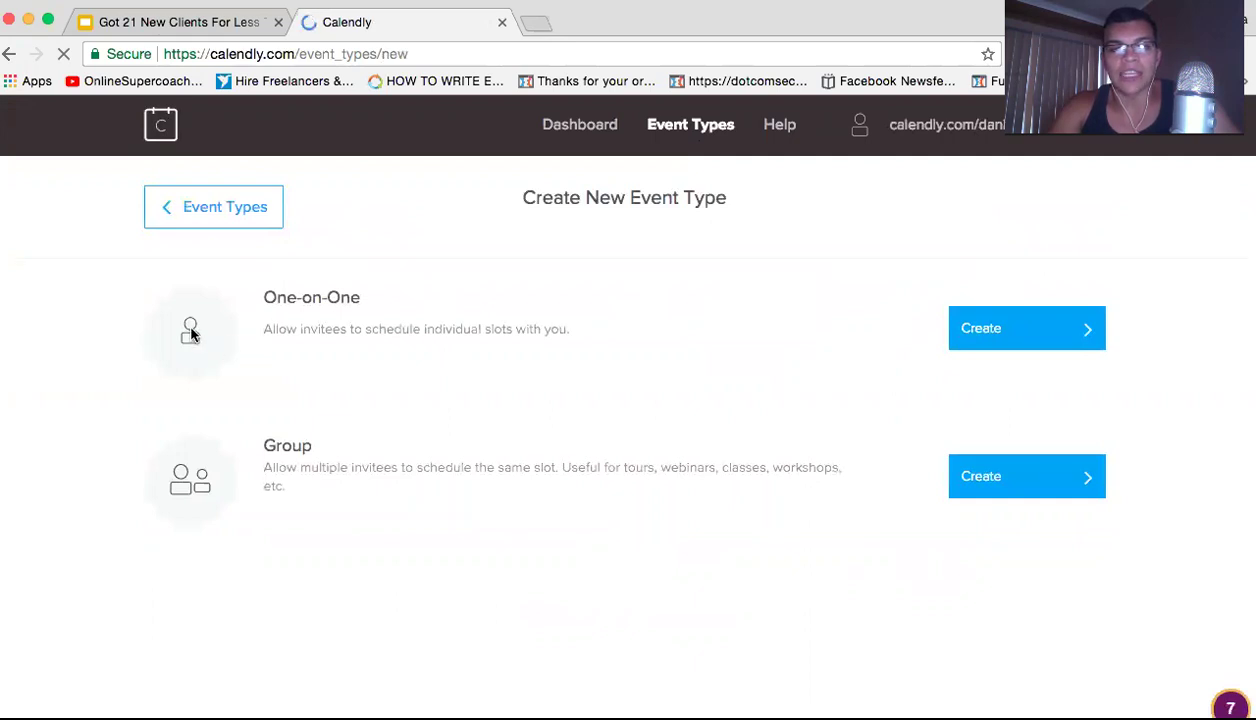
{"action": "left_click", "coordinate": [1033, 479]}
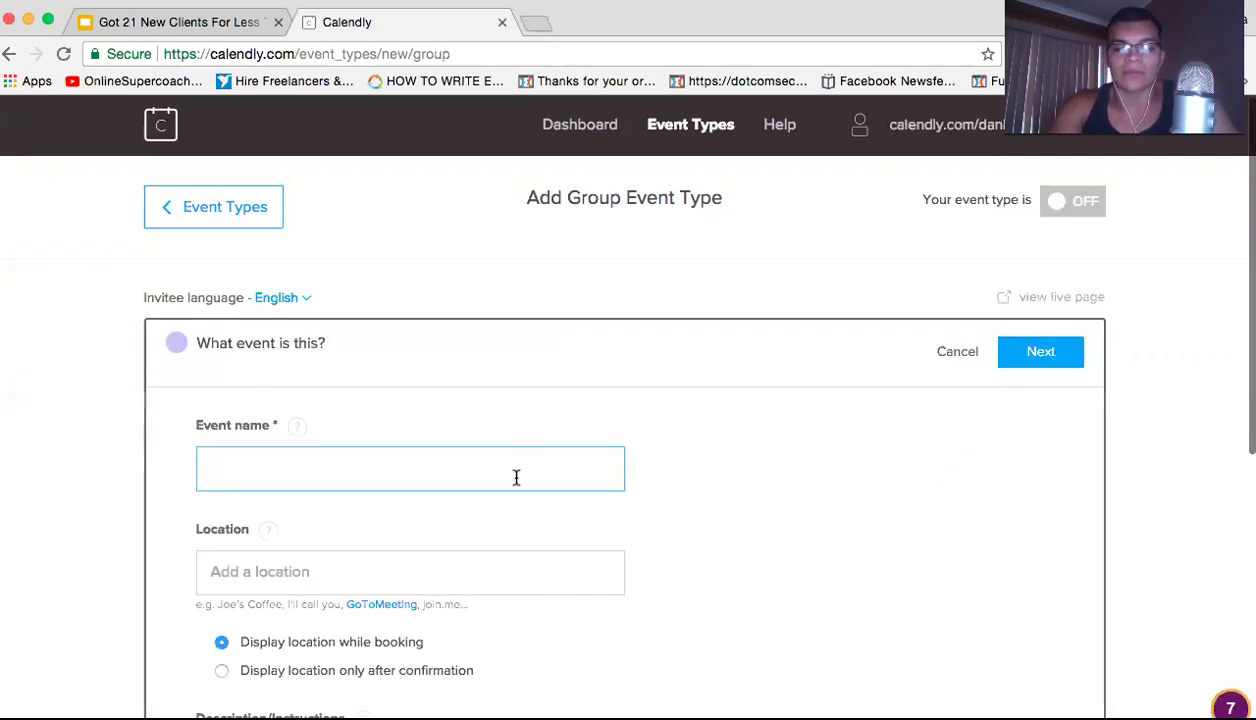
{"action": "type", "text": "FAT LOSS CHALLENGE"}
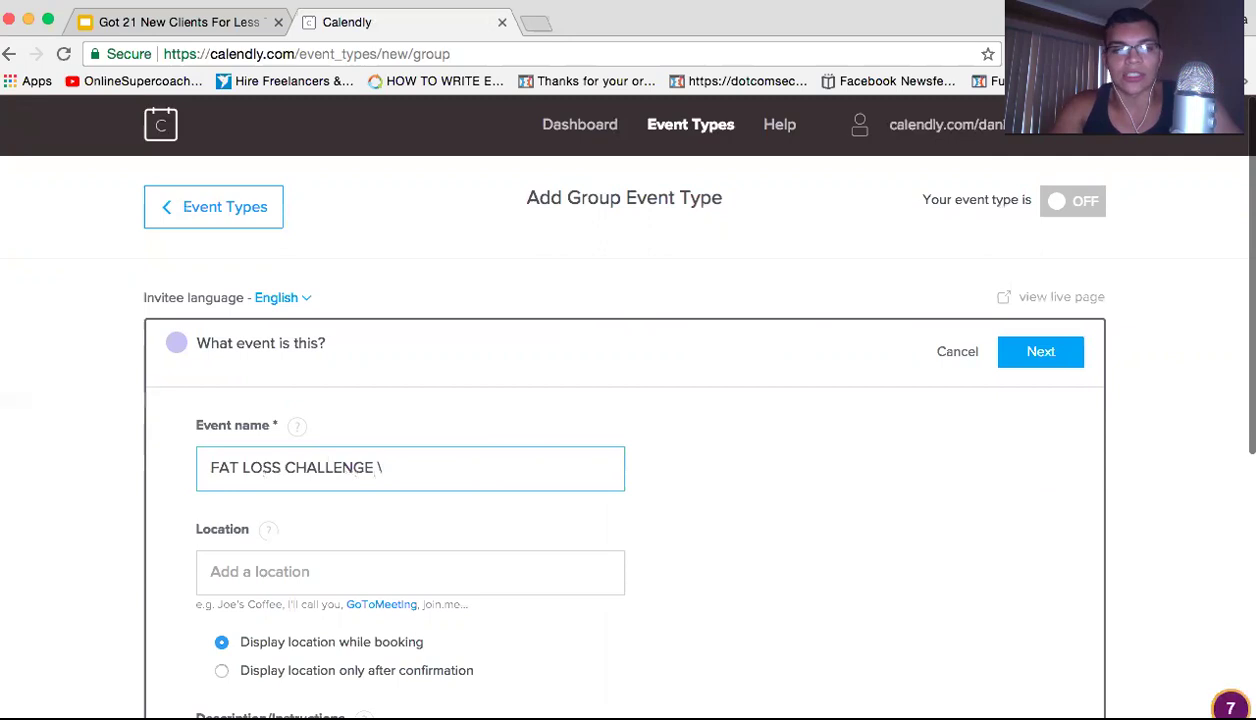
Set the group event's location to "gym location".
{"action": "left_click", "coordinate": [479, 580]}
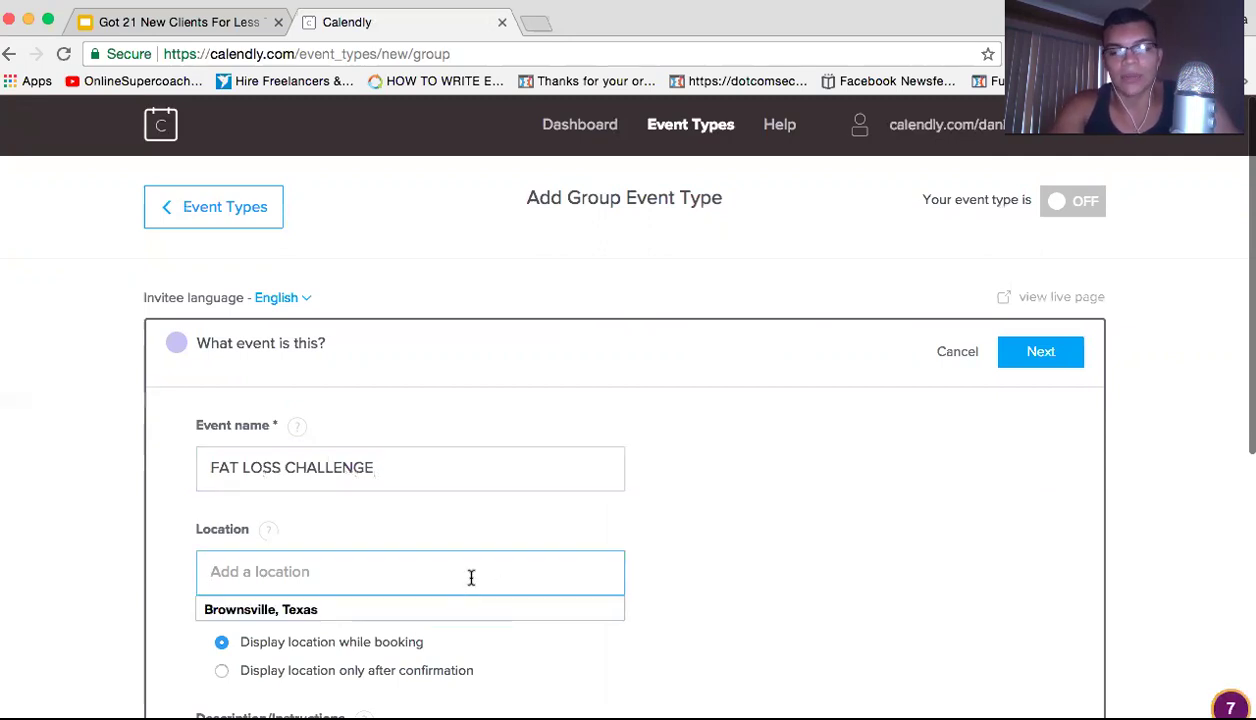
{"action": "type", "text": "F"}
{"action": "key", "text": "BackSpace"}
{"action": "type", "text": "LOC"}
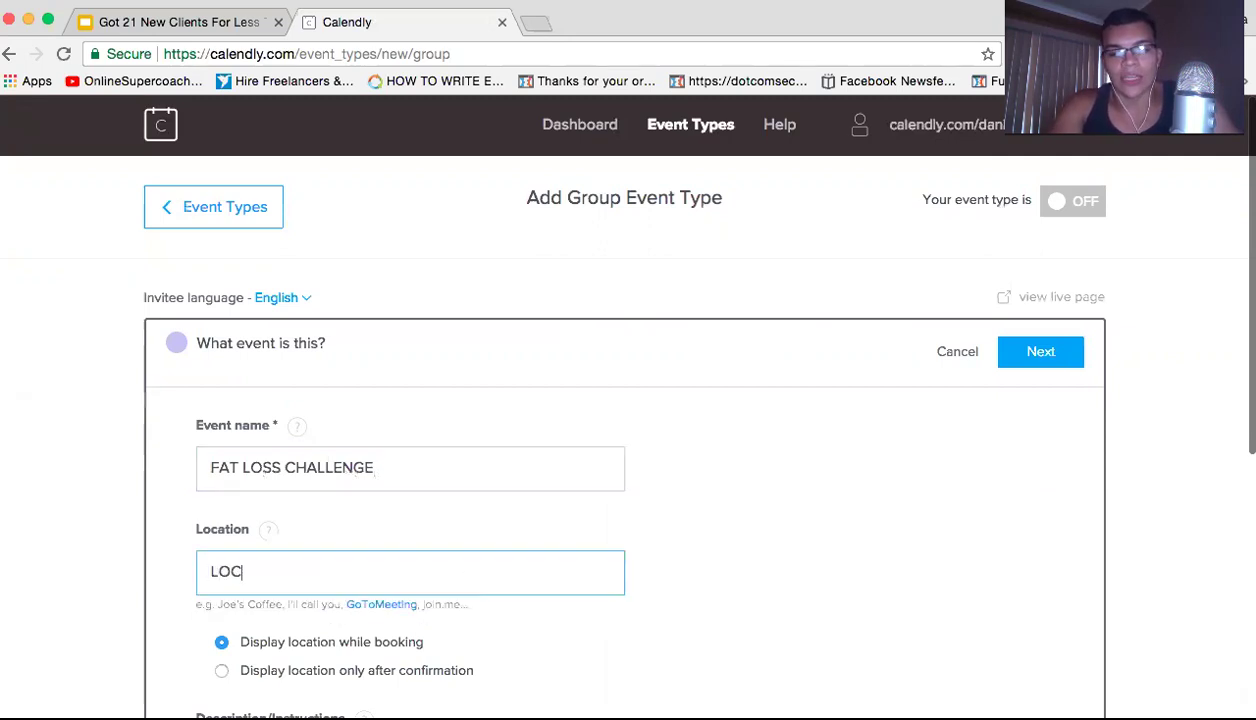
{"action": "key", "text": "BackSpace"}
{"action": "key", "text": "BackSpace"}
{"action": "key", "text": "BackSpace"}
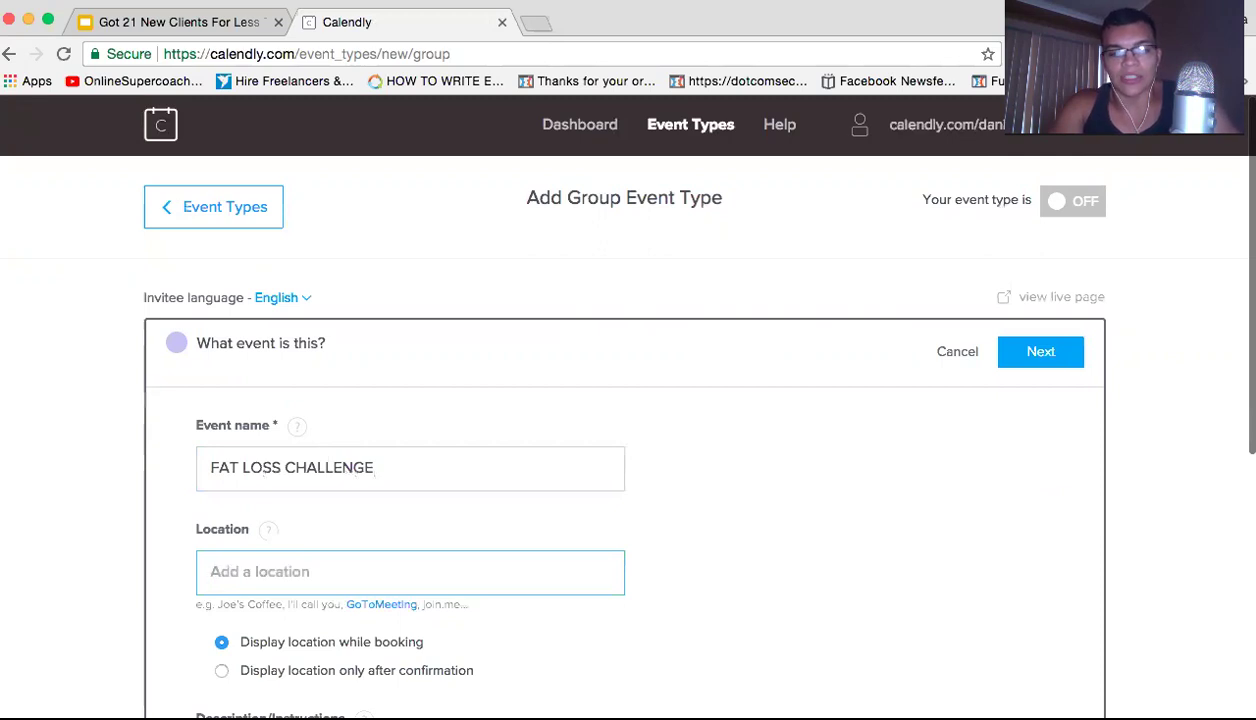
{"action": "type", "text": "gym location"}
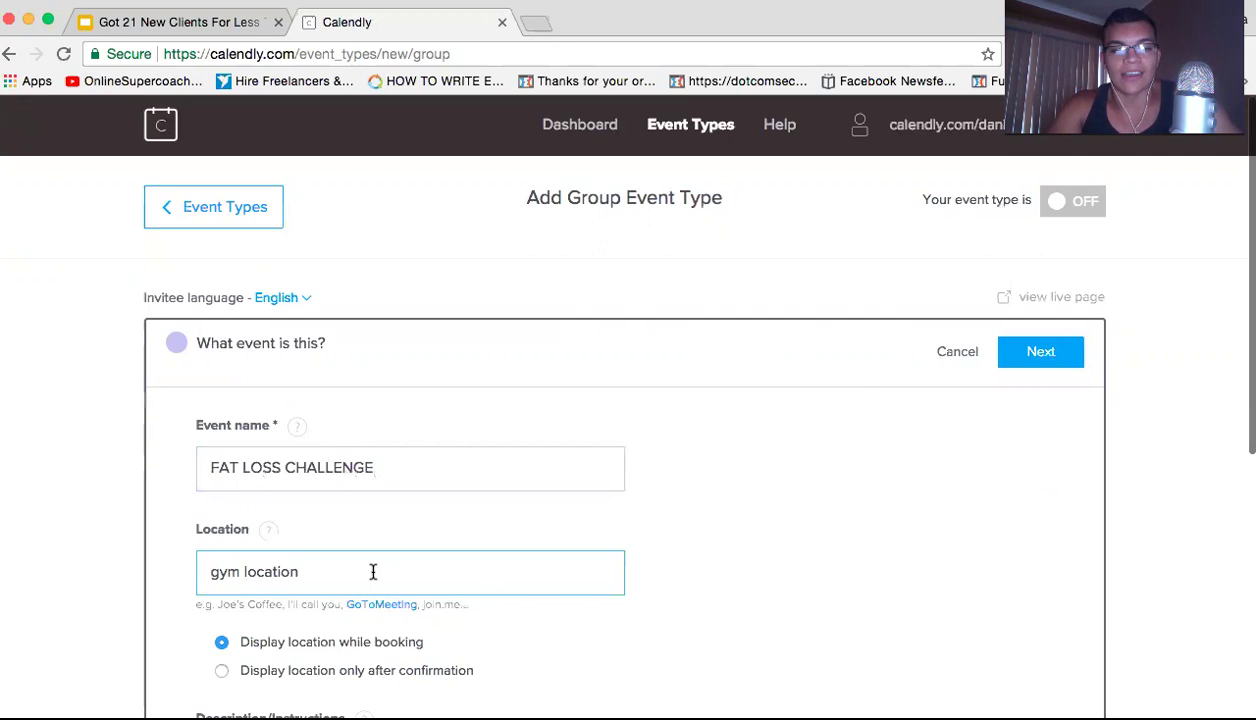
{"action": "key", "text": "shift+alt+Left"}
{"action": "key", "text": "shift+alt+Left"}
{"action": "key", "text": "Right"}
Enter "this is a consultation to see if you're a good fit for our fat loss program" as the event's description.
{"action": "scroll", "coordinate": [373, 571], "scroll_direction": "down", "scroll_amount": 2}
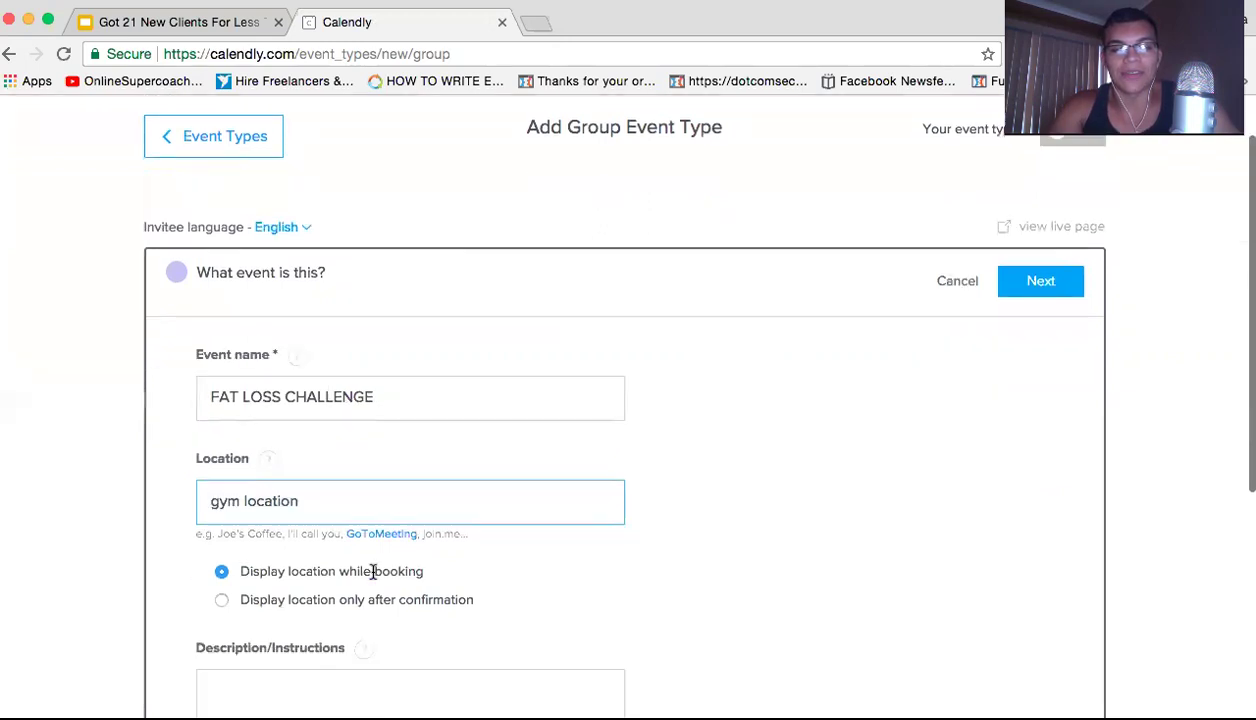
{"action": "scroll", "coordinate": [373, 571], "scroll_direction": "down", "scroll_amount": 4}
{"action": "left_click", "coordinate": [430, 566]}
{"action": "type", "text": "this c"}
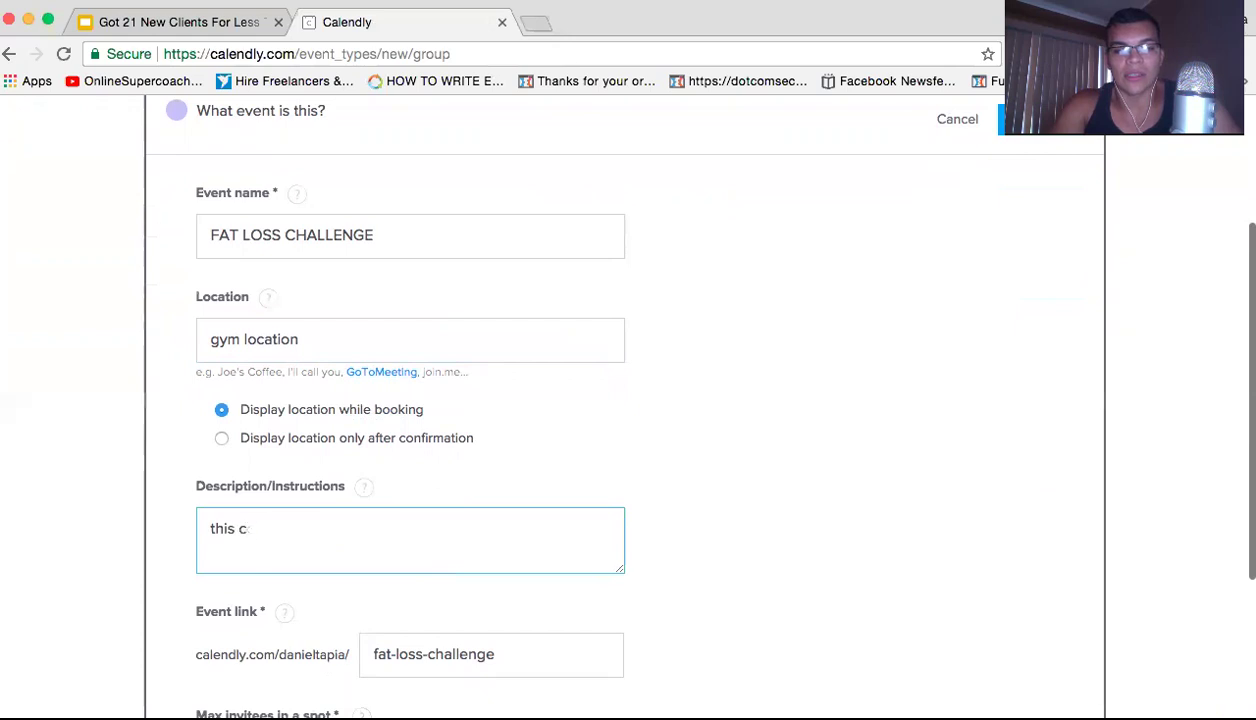
{"action": "type", "text": "ona consultation to see"}
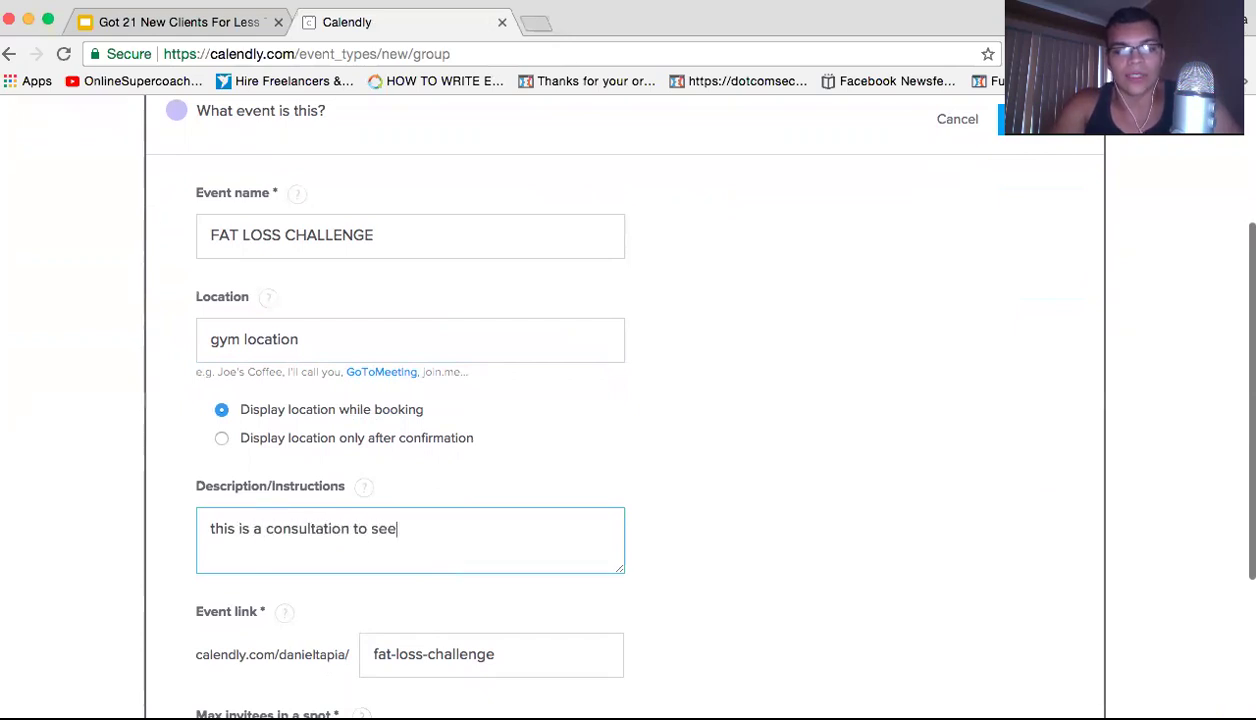
{"action": "type", "text": " if you're a good"}
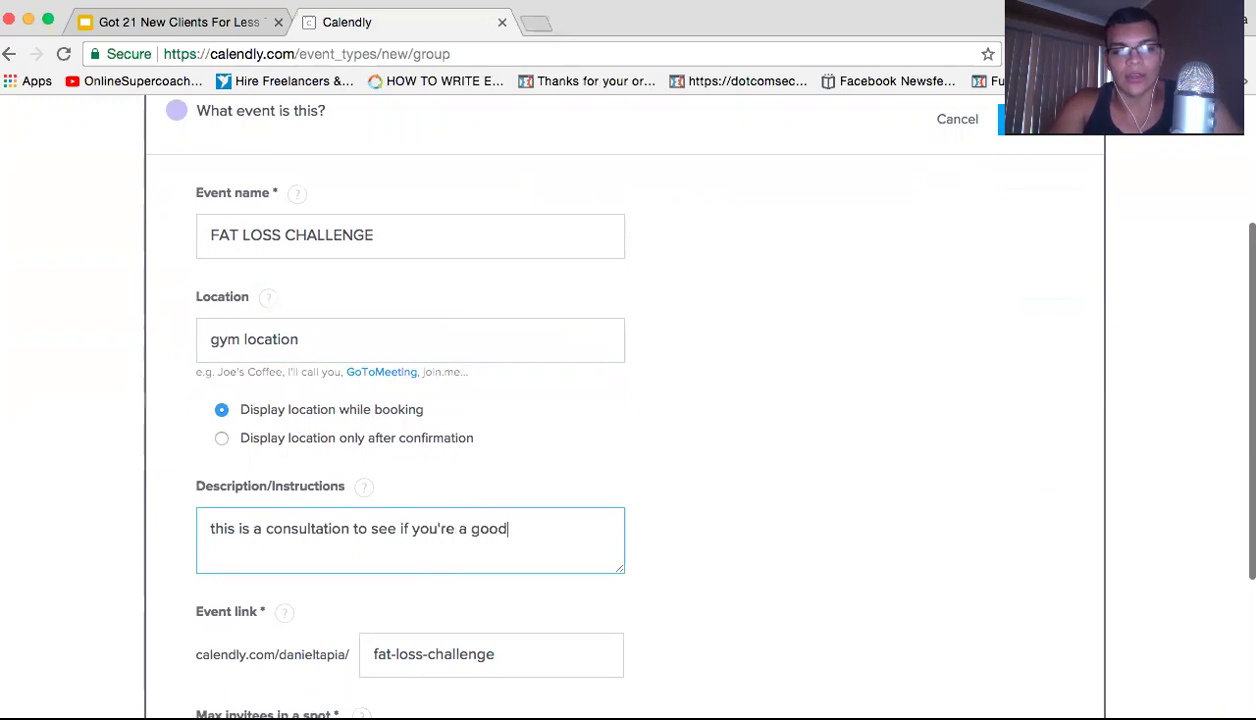
{"action": "type", "text": " fit for out "}
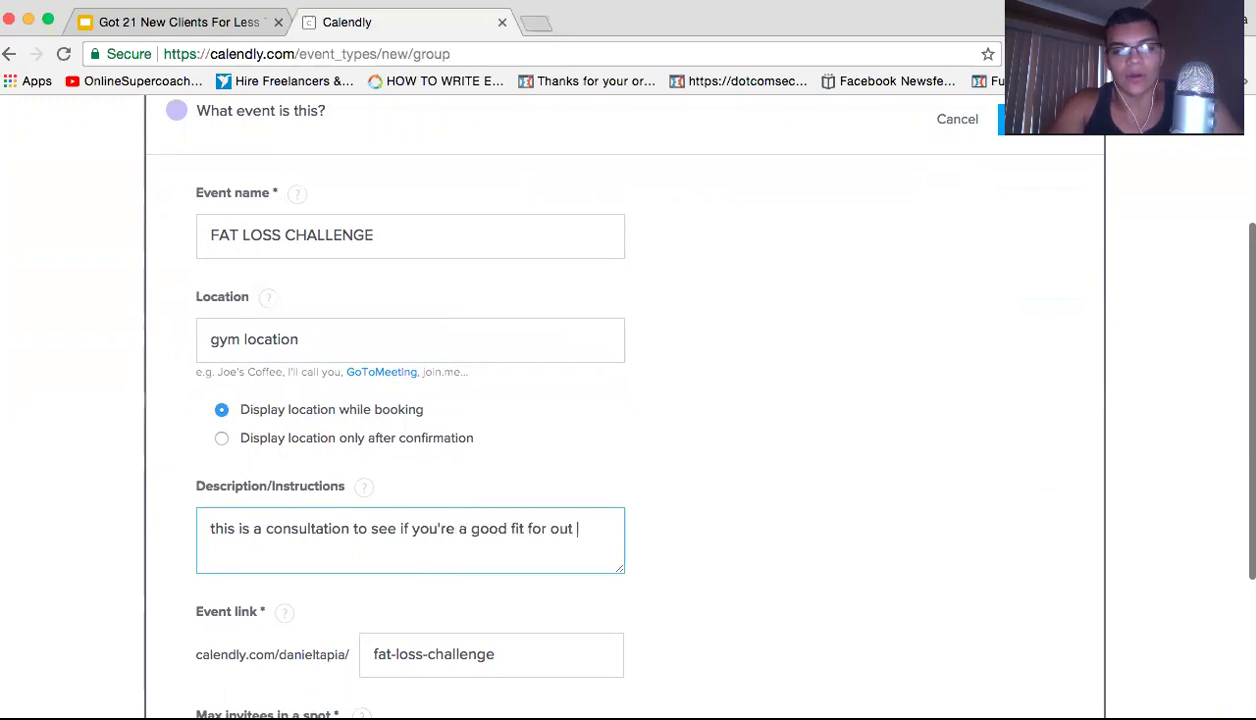
{"action": "key", "text": "BackSpace"}
{"action": "key", "text": "BackSpace"}
{"action": "type", "text": "r fat loss "}
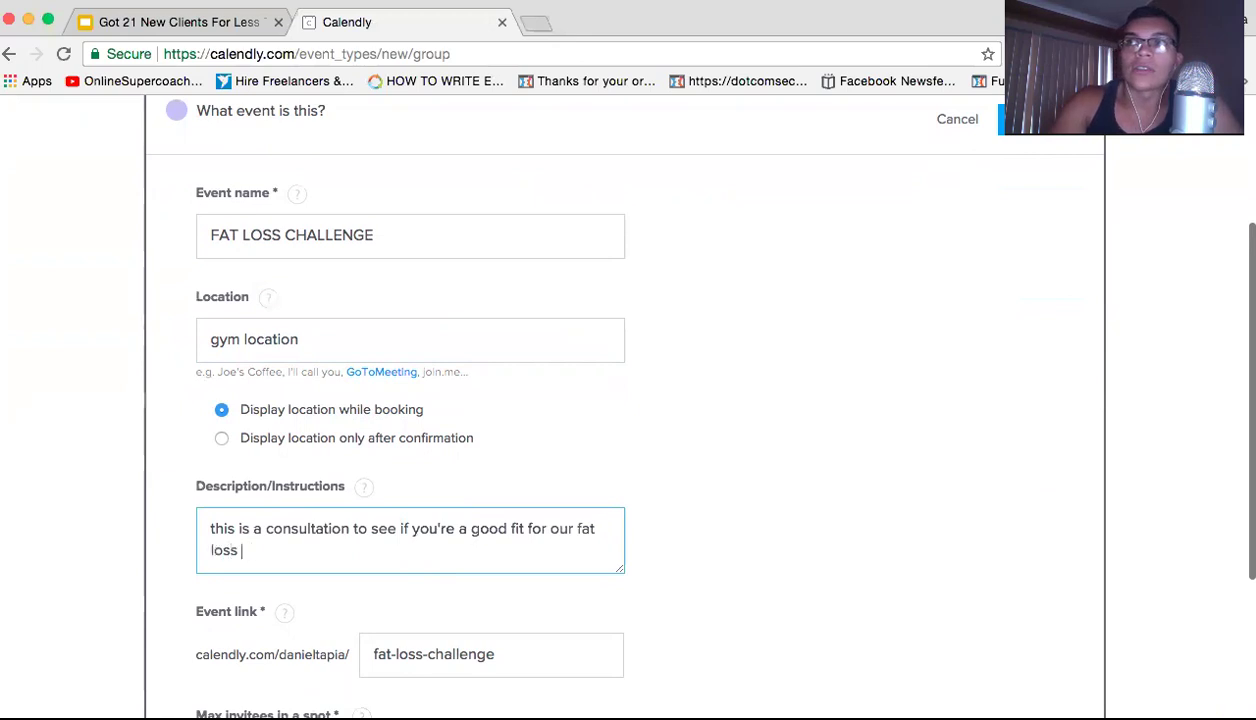
{"action": "type", "text": "program"}
Set the maximum invitees in a spot to 30 and save the event details to continue to the booking settings.
{"action": "scroll", "coordinate": [612, 631], "scroll_direction": "down", "scroll_amount": 5}
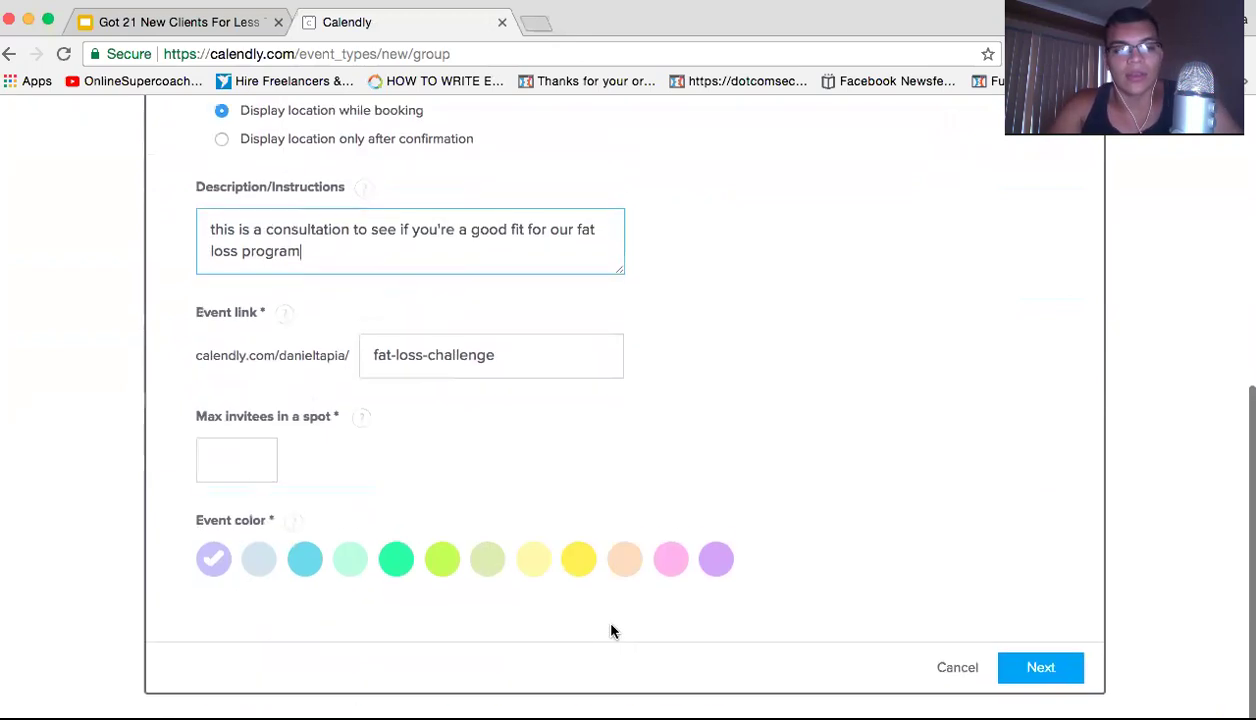
{"action": "left_click", "coordinate": [251, 448]}
{"action": "type", "text": "30"}
{"action": "left_click", "coordinate": [335, 449]}
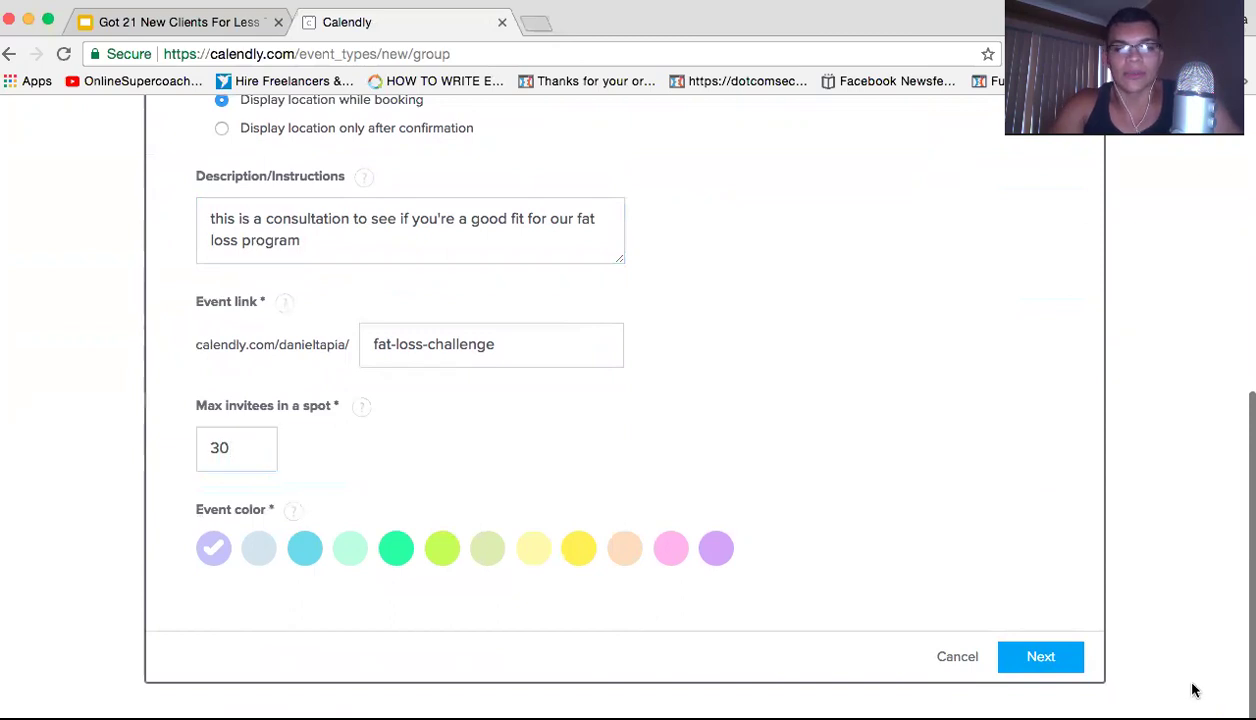
{"action": "left_click", "coordinate": [1041, 658]}
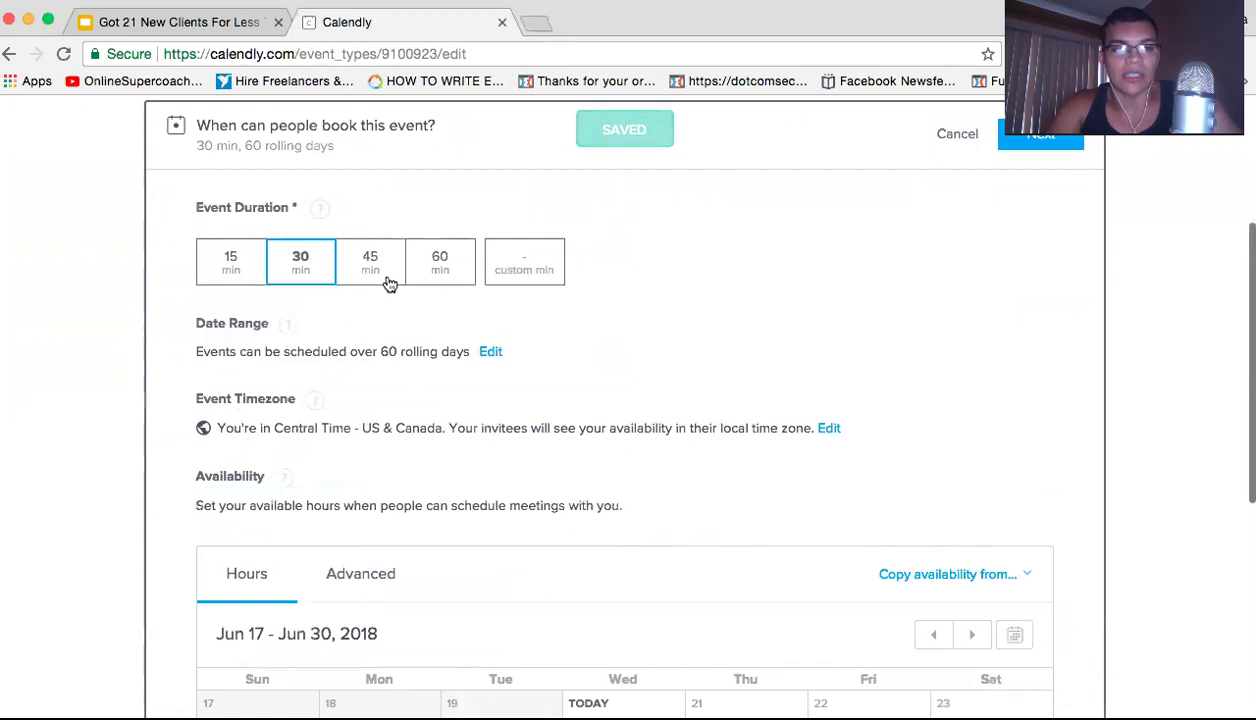
{"action": "scroll", "coordinate": [384, 387], "scroll_direction": "down", "scroll_amount": 1}
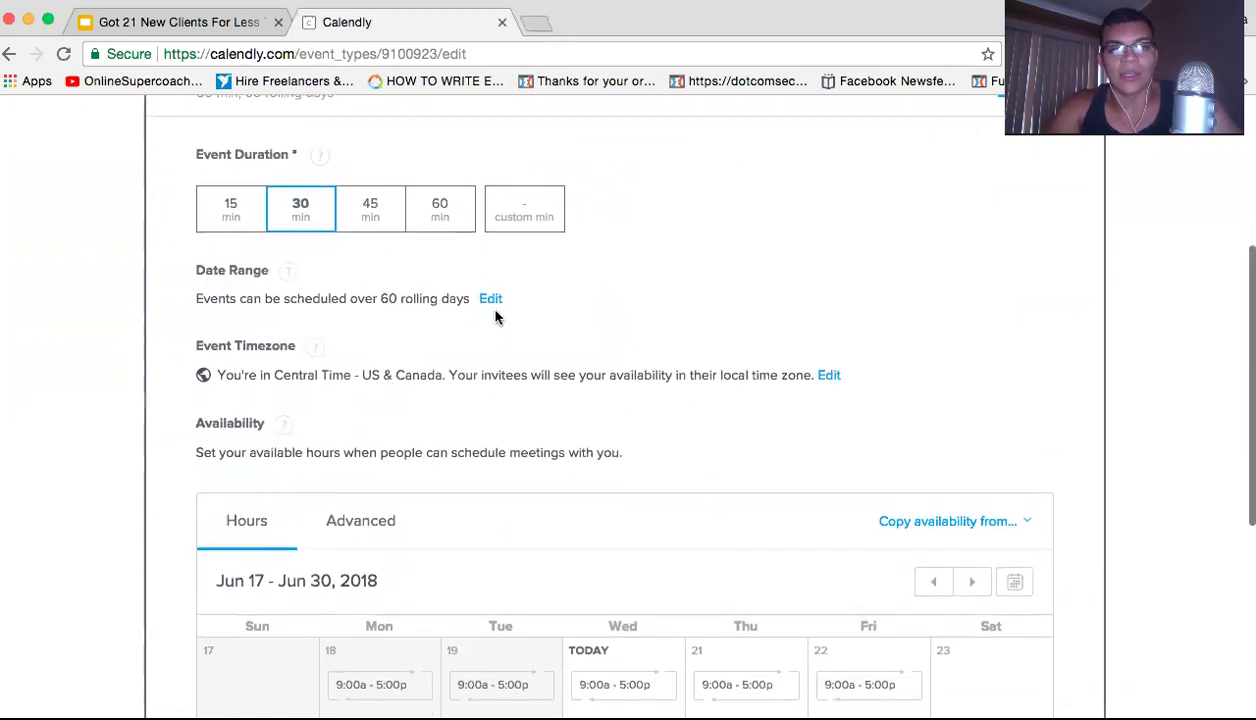
{"action": "left_click", "coordinate": [490, 300]}
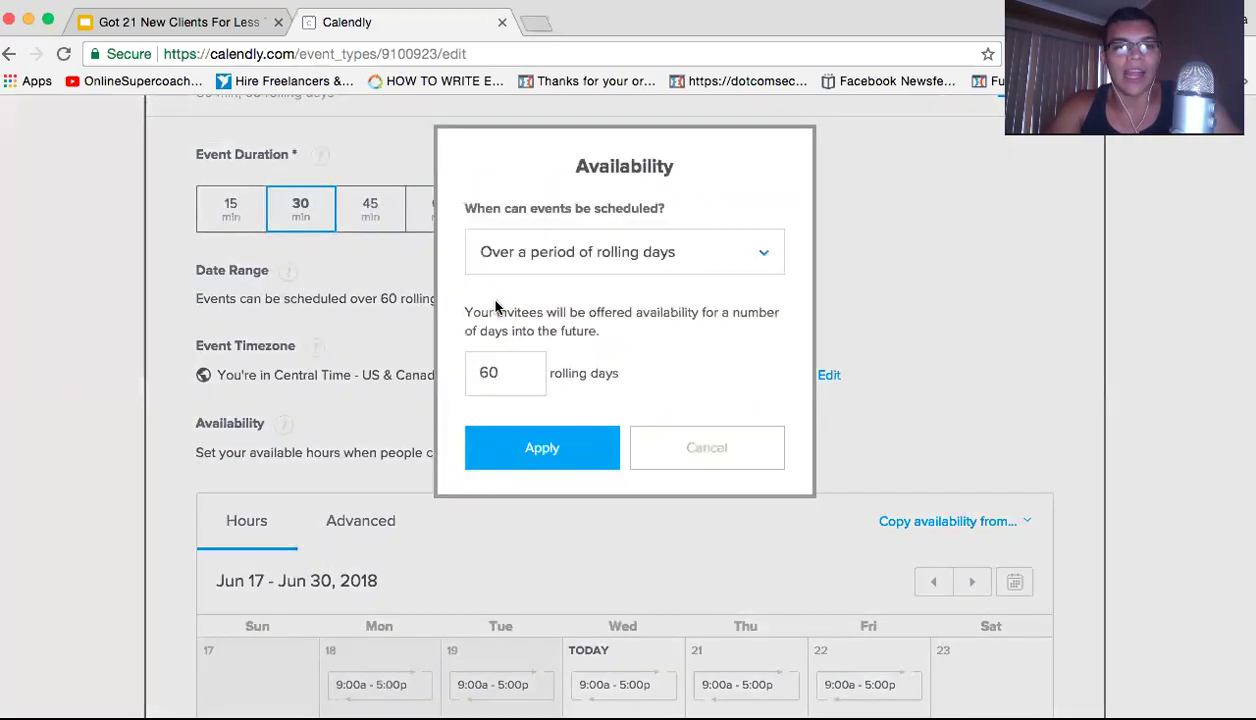
{"action": "left_click", "coordinate": [640, 258]}
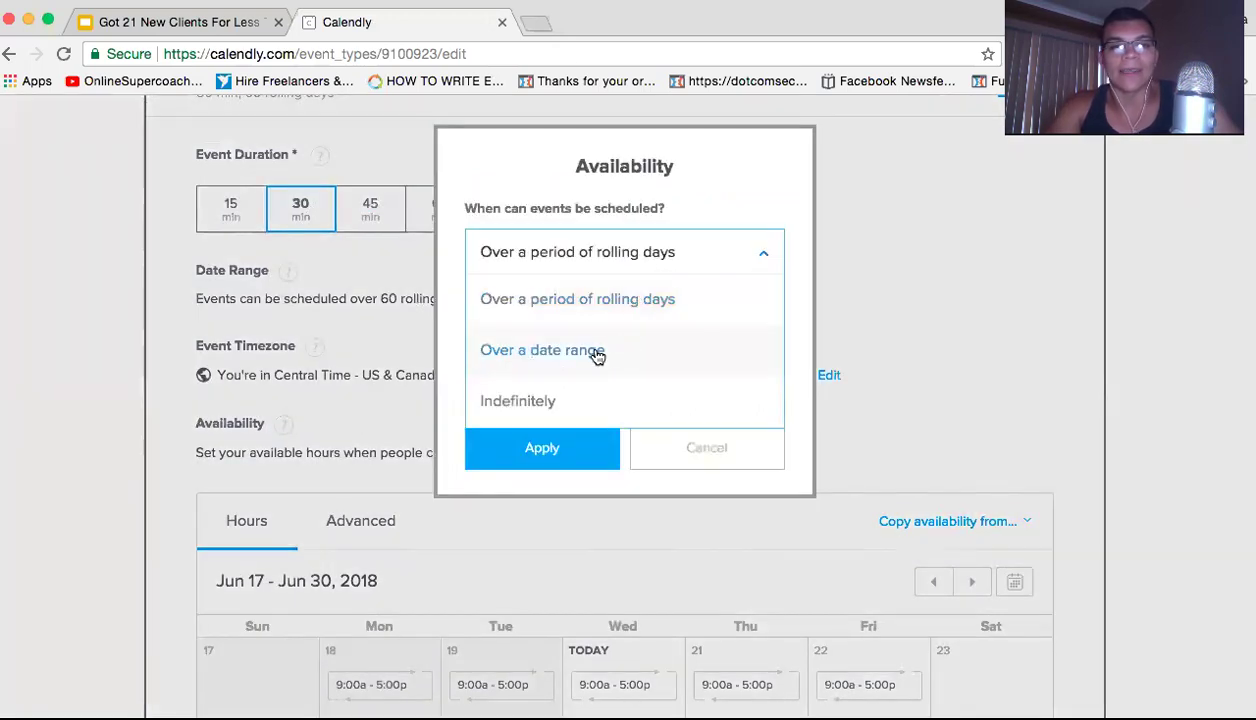
{"action": "left_click", "coordinate": [905, 302]}
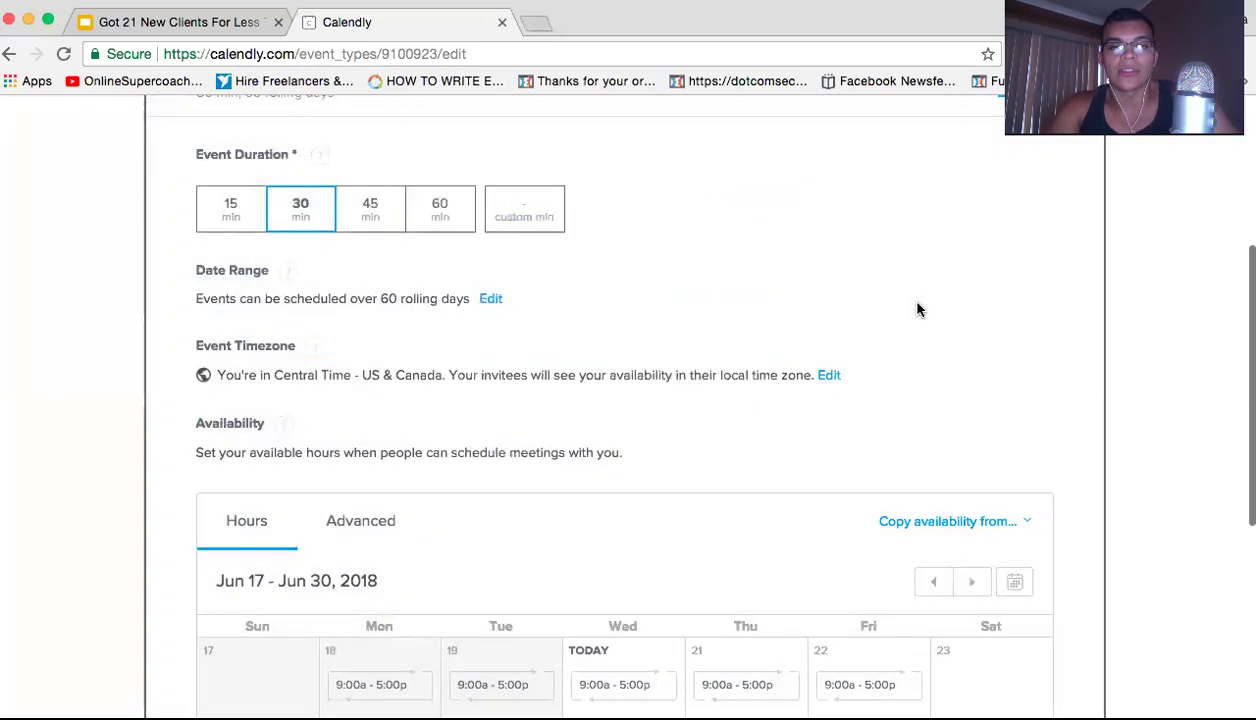
{"action": "scroll", "coordinate": [340, 290], "scroll_direction": "up", "scroll_amount": 5}
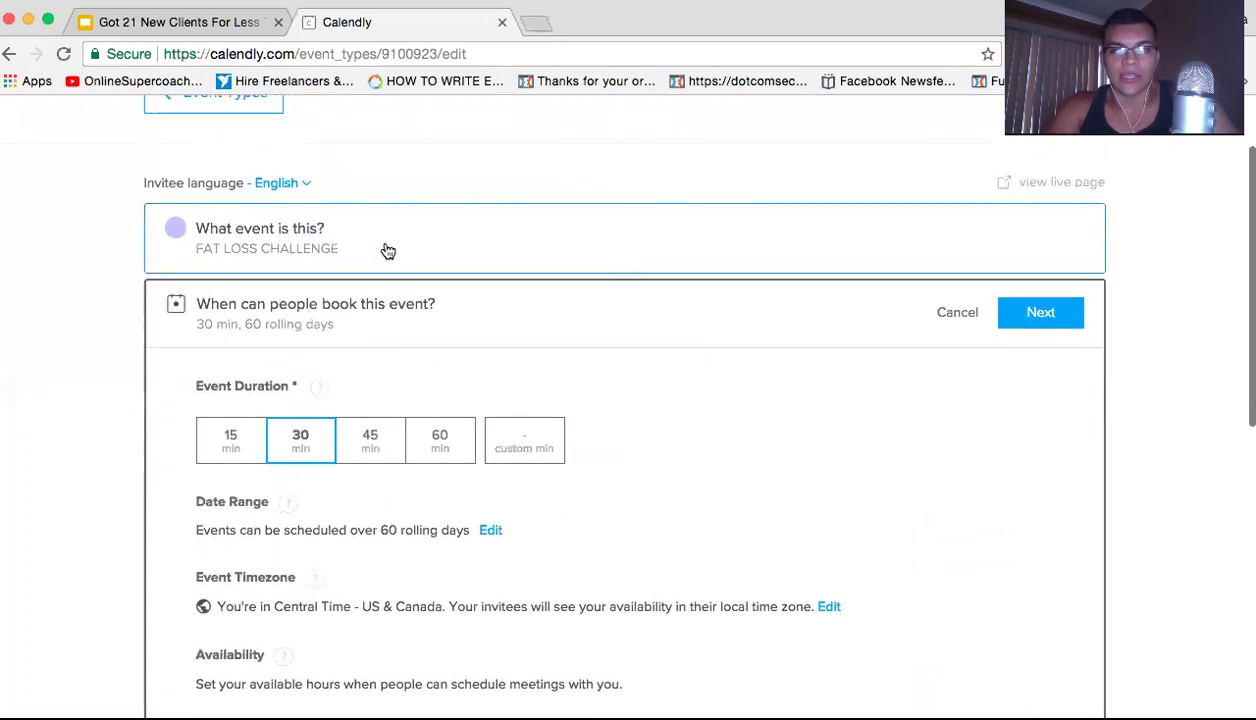
{"action": "scroll", "coordinate": [388, 251], "scroll_direction": "down", "scroll_amount": 2}
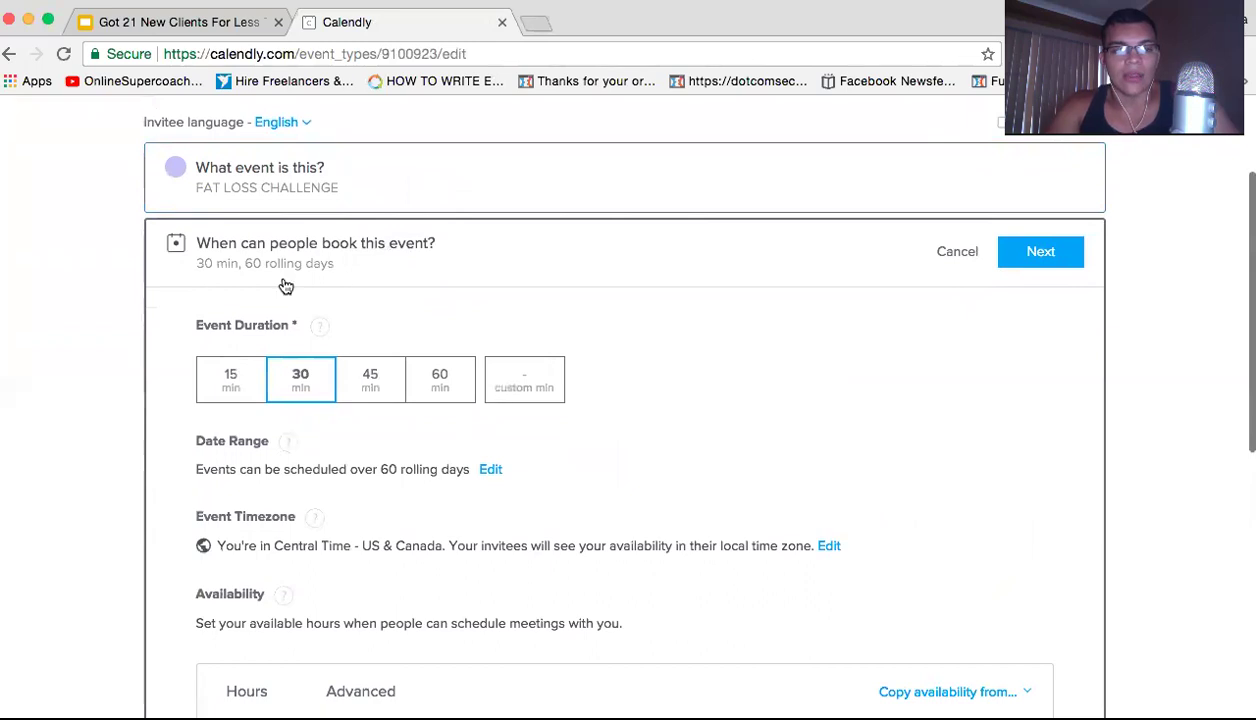
{"action": "scroll", "coordinate": [286, 287], "scroll_direction": "down", "scroll_amount": 2}
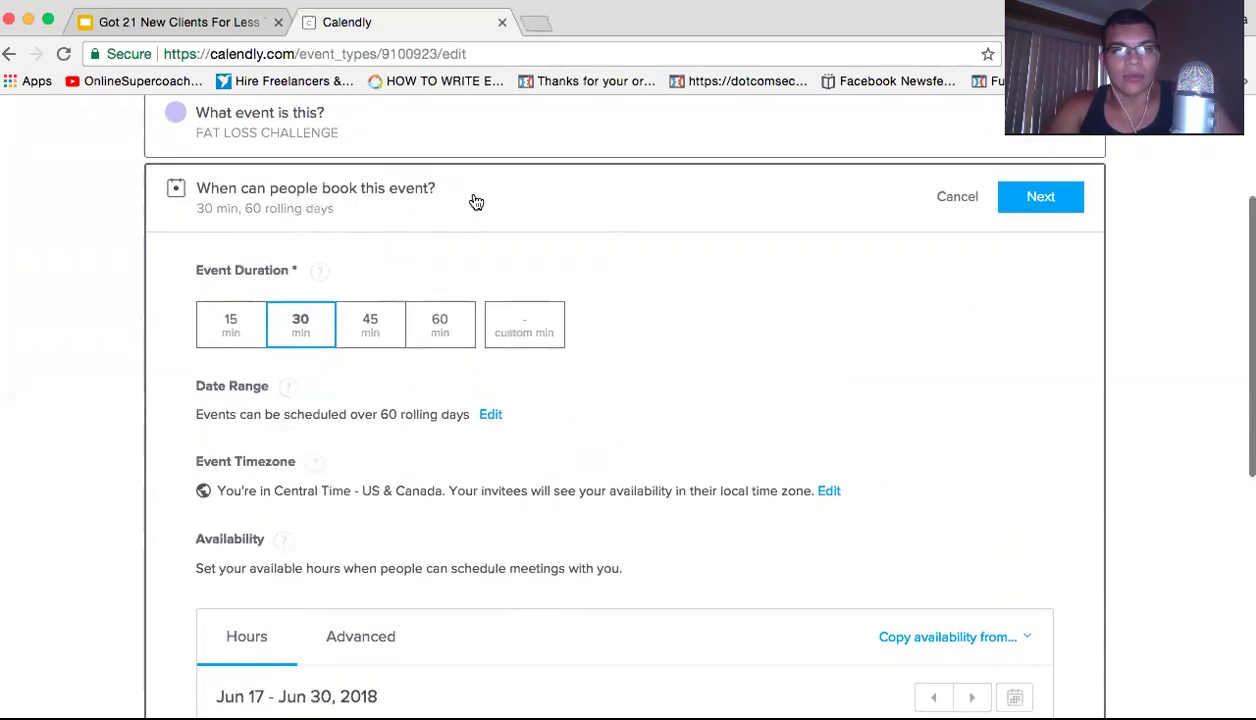
{"action": "left_click", "coordinate": [476, 202]}
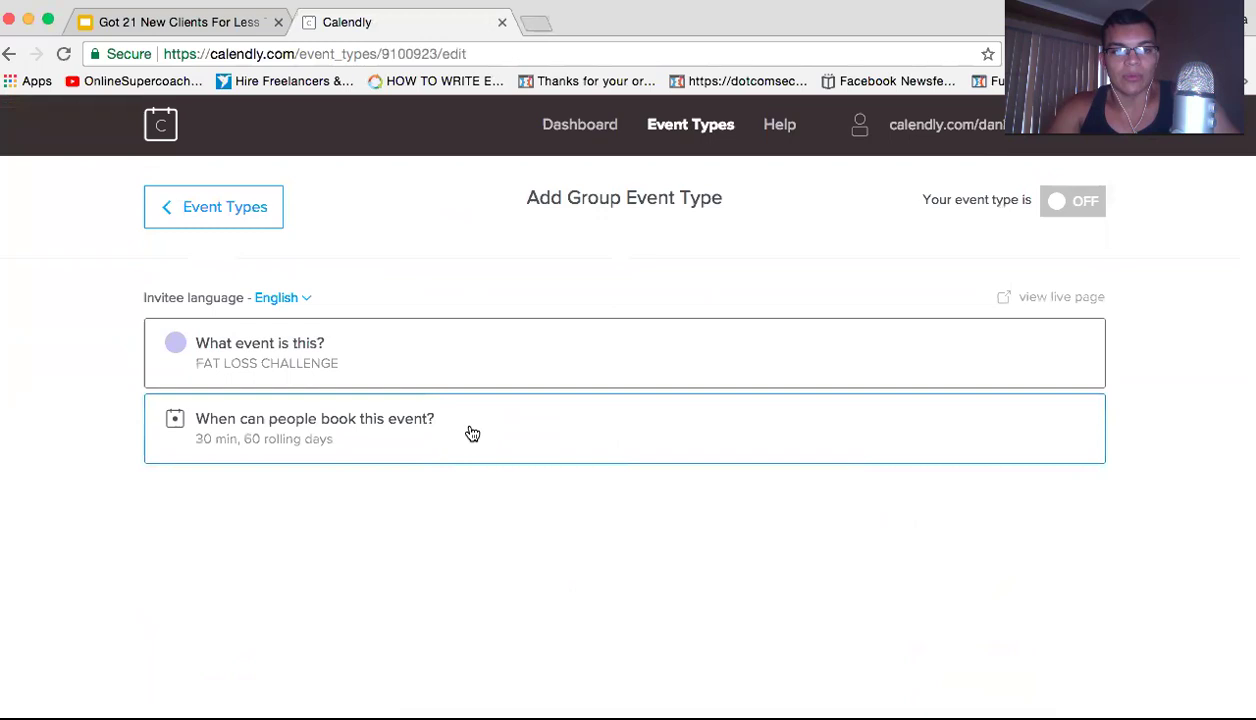
{"action": "left_click", "coordinate": [427, 432]}
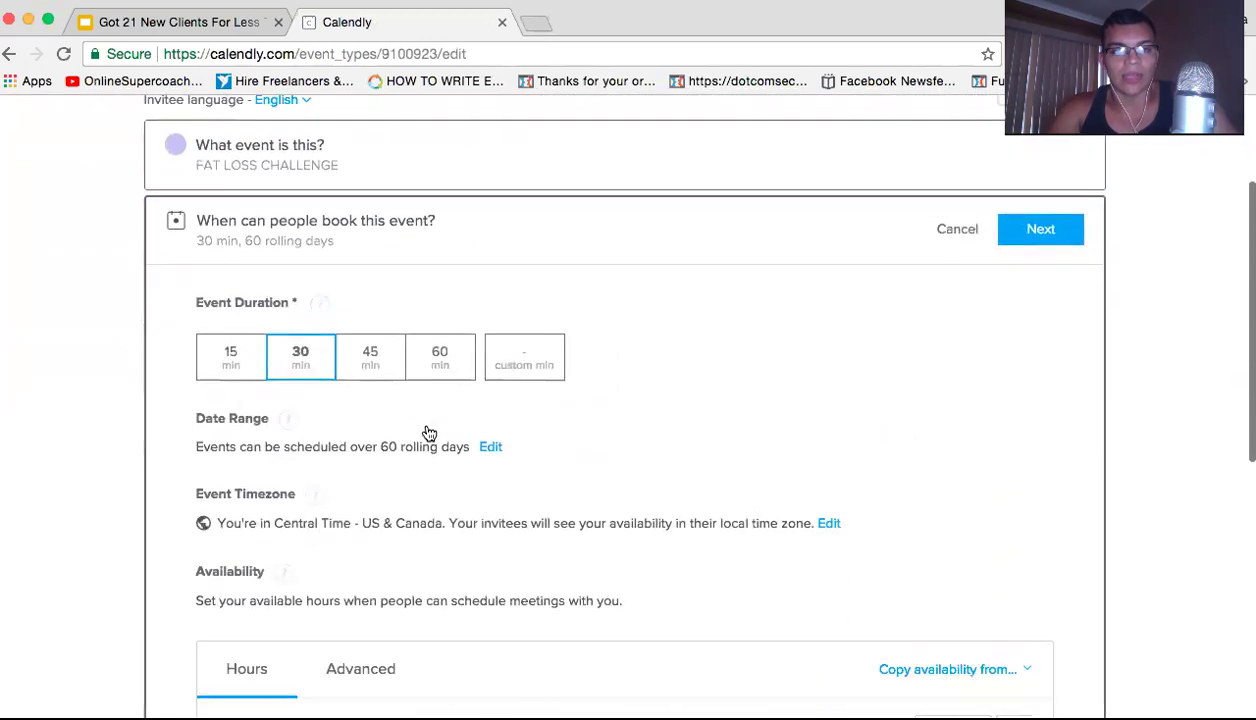
Set the event's scheduling availability to a date range from Jun 25, 2018 to Jul 2, 2018.
{"action": "left_click", "coordinate": [487, 325]}
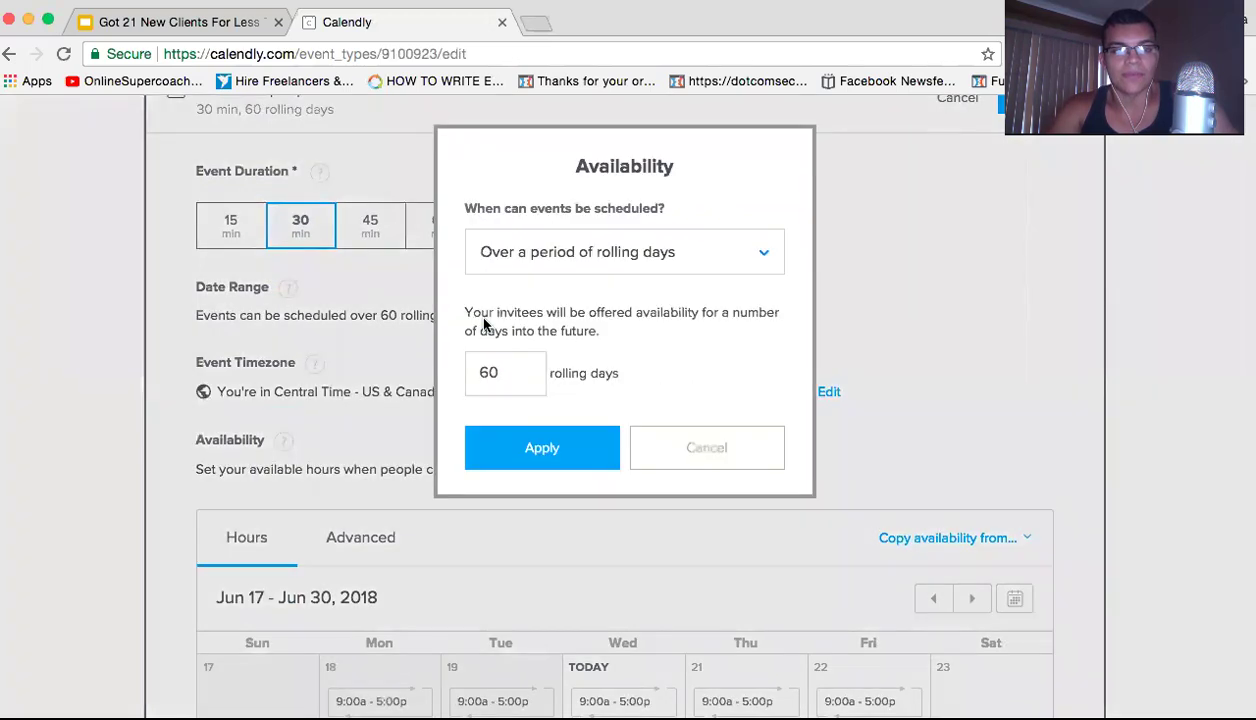
{"action": "left_click", "coordinate": [580, 257]}
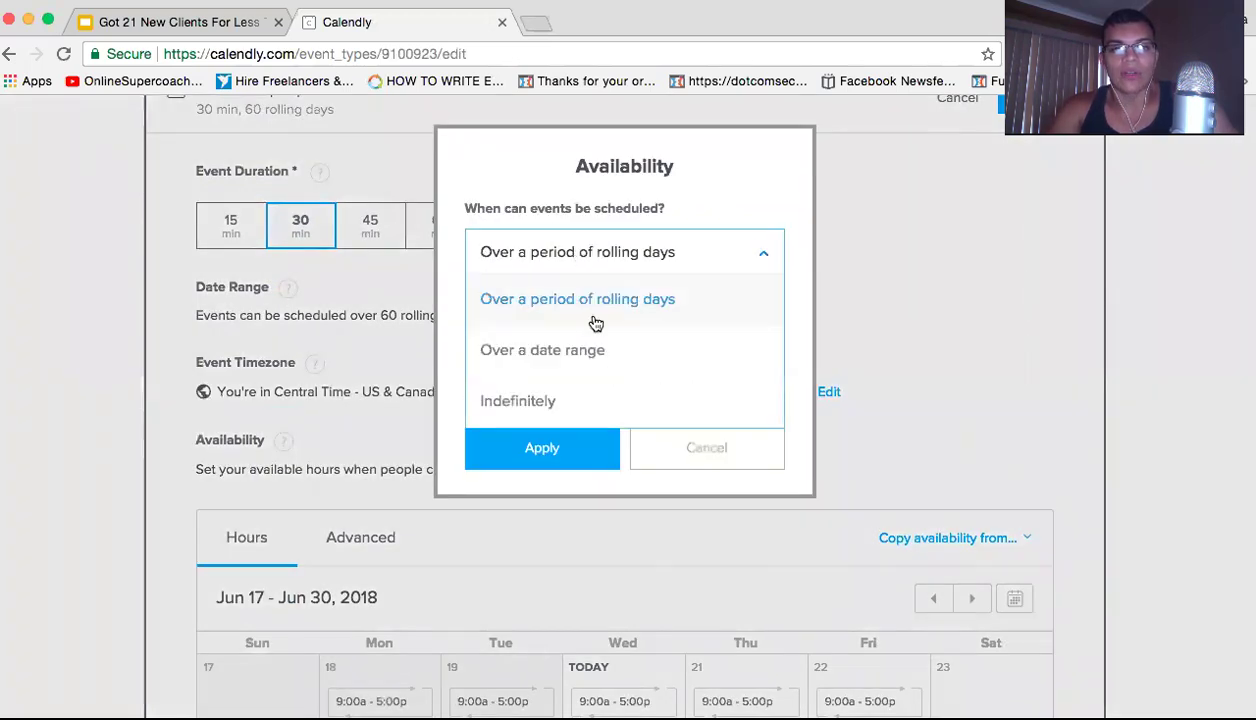
{"action": "left_click", "coordinate": [594, 349]}
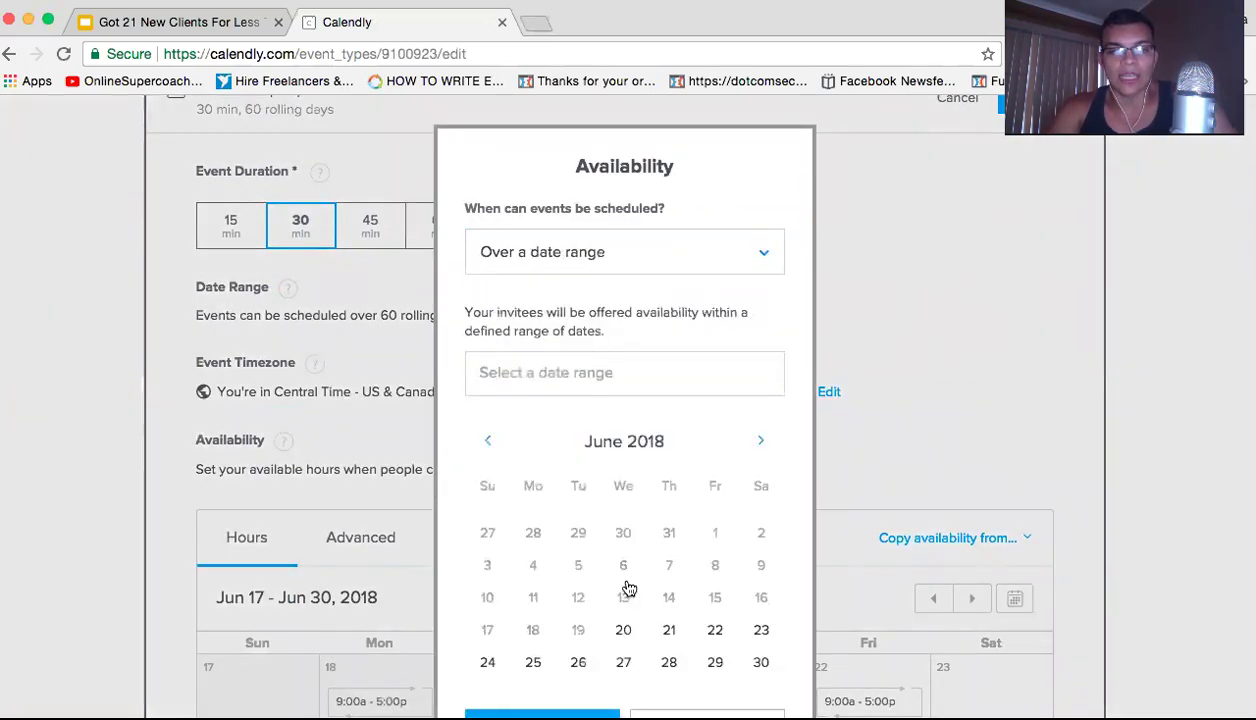
{"action": "scroll", "coordinate": [625, 588], "scroll_direction": "down", "scroll_amount": 1}
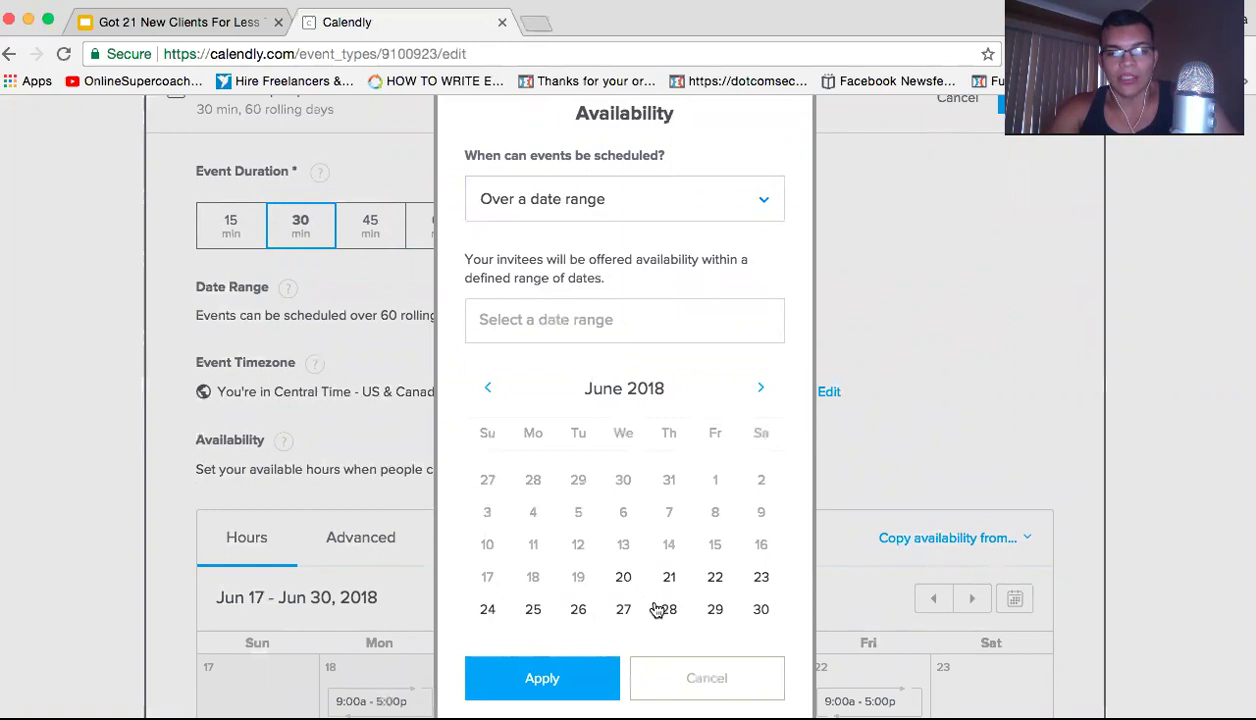
{"action": "left_click", "coordinate": [533, 607]}
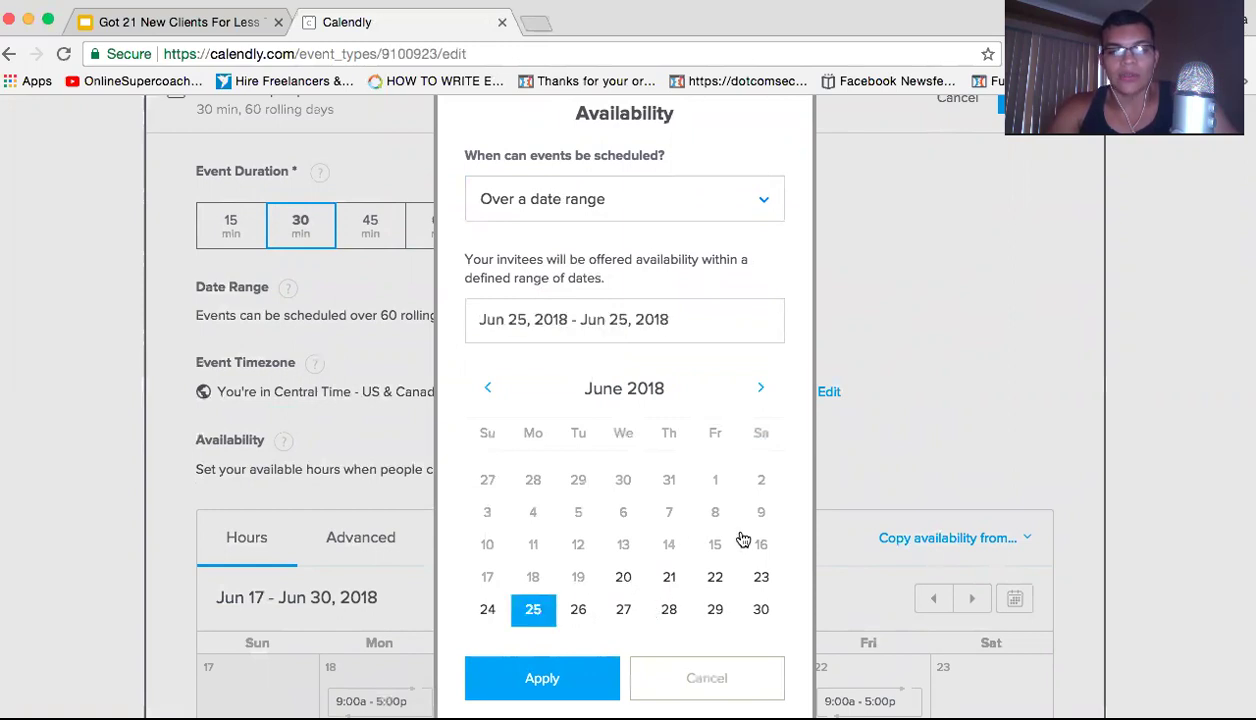
{"action": "left_click", "coordinate": [760, 387]}
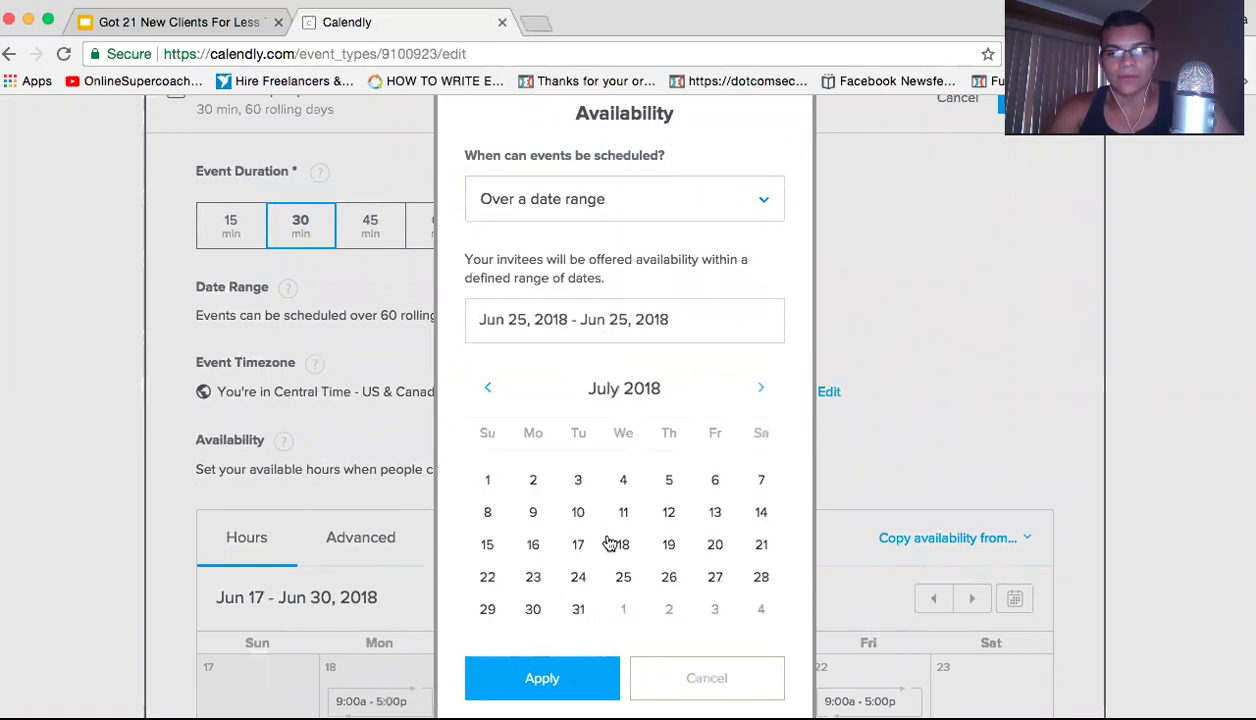
{"action": "left_click", "coordinate": [533, 479]}
{"action": "left_click", "coordinate": [560, 674]}
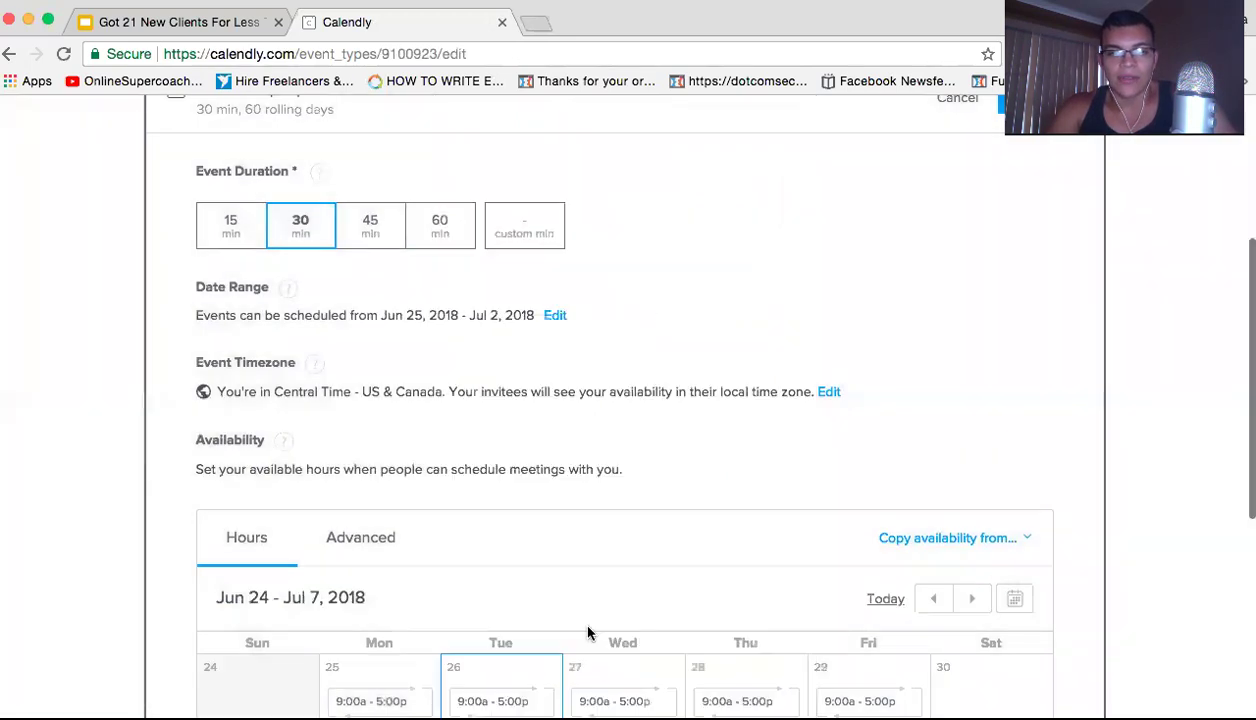
Check the event's daily availability hours and save the booking settings.
{"action": "scroll", "coordinate": [862, 325], "scroll_direction": "down", "scroll_amount": 3}
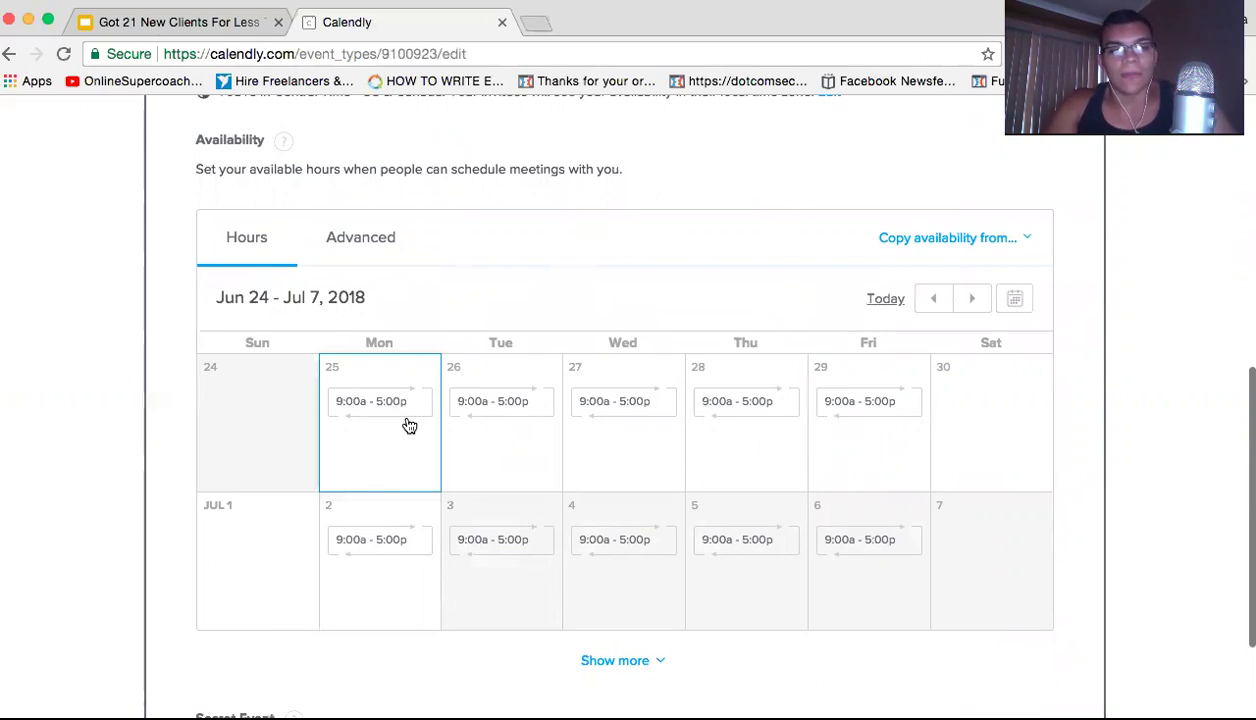
{"action": "scroll", "coordinate": [398, 402], "scroll_direction": "down", "scroll_amount": 1}
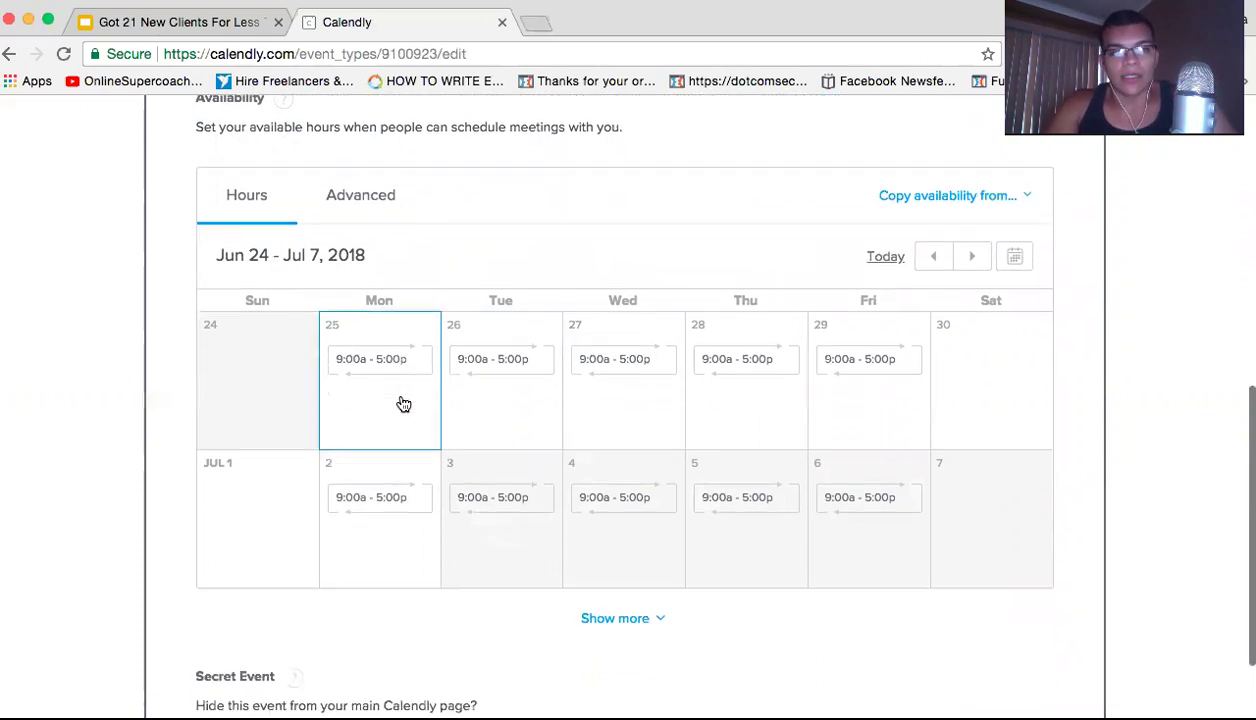
{"action": "scroll", "coordinate": [404, 373], "scroll_direction": "down", "scroll_amount": 1}
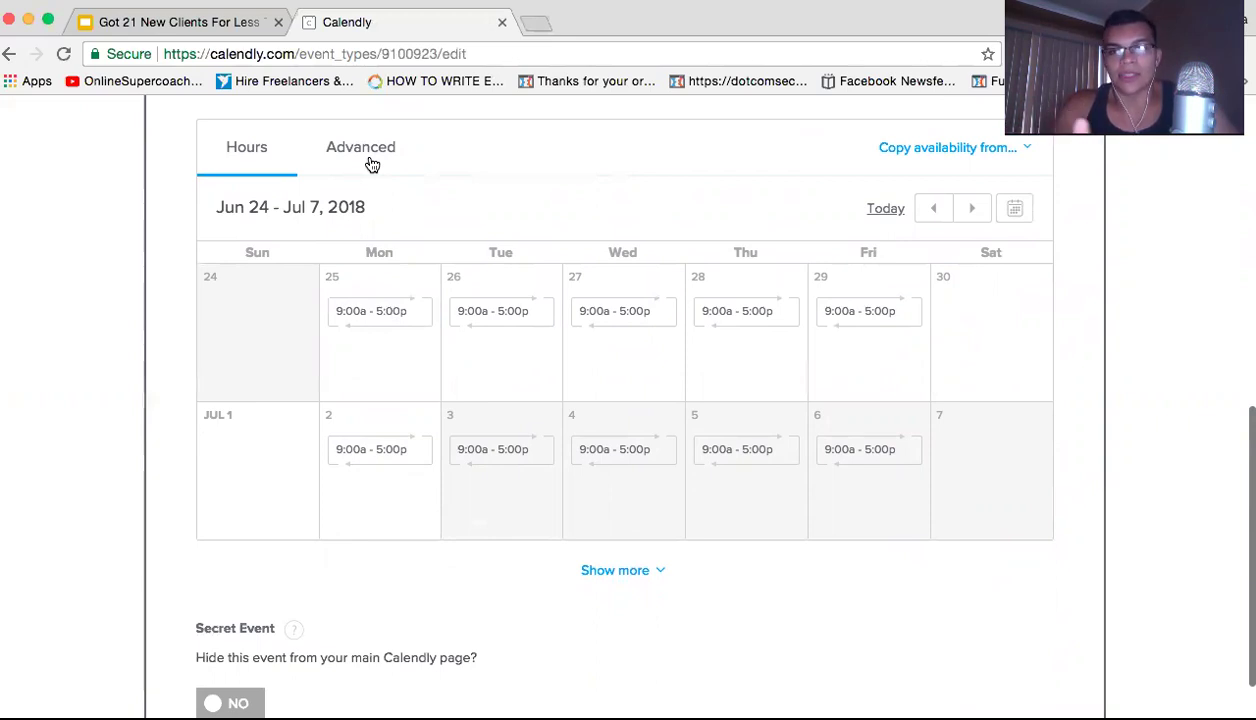
{"action": "scroll", "coordinate": [371, 165], "scroll_direction": "down", "scroll_amount": 4}
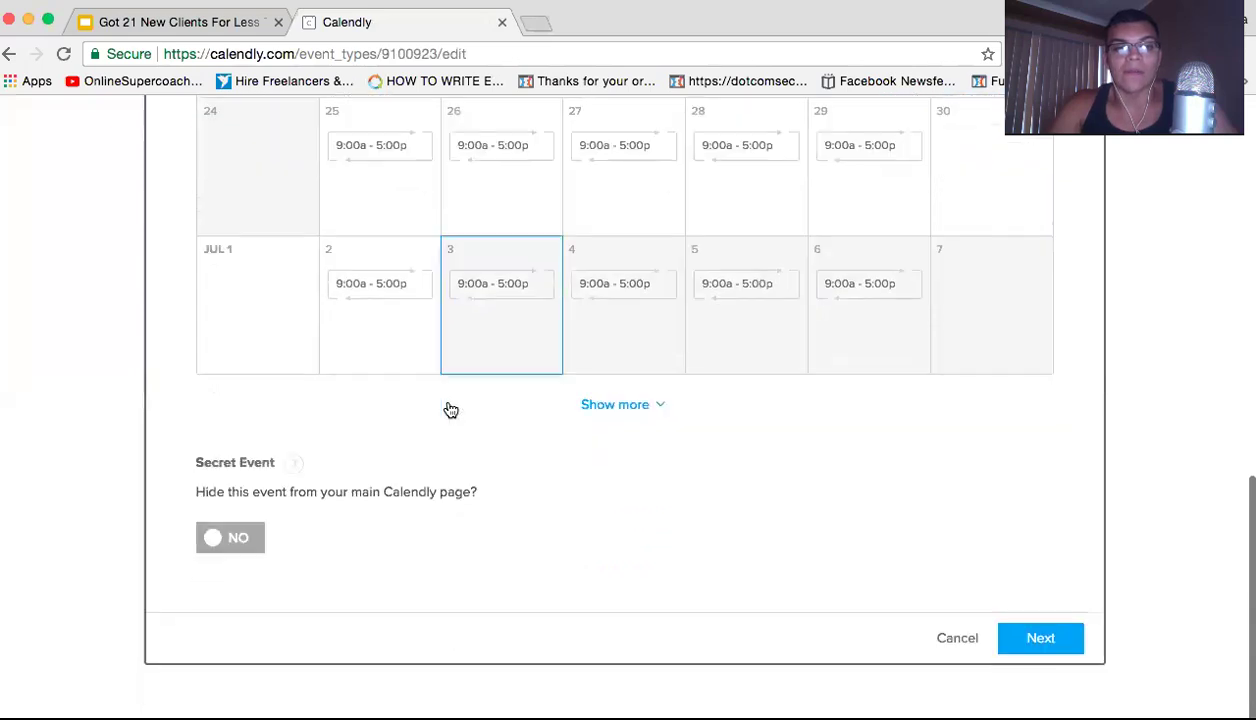
{"action": "left_click", "coordinate": [1050, 648]}
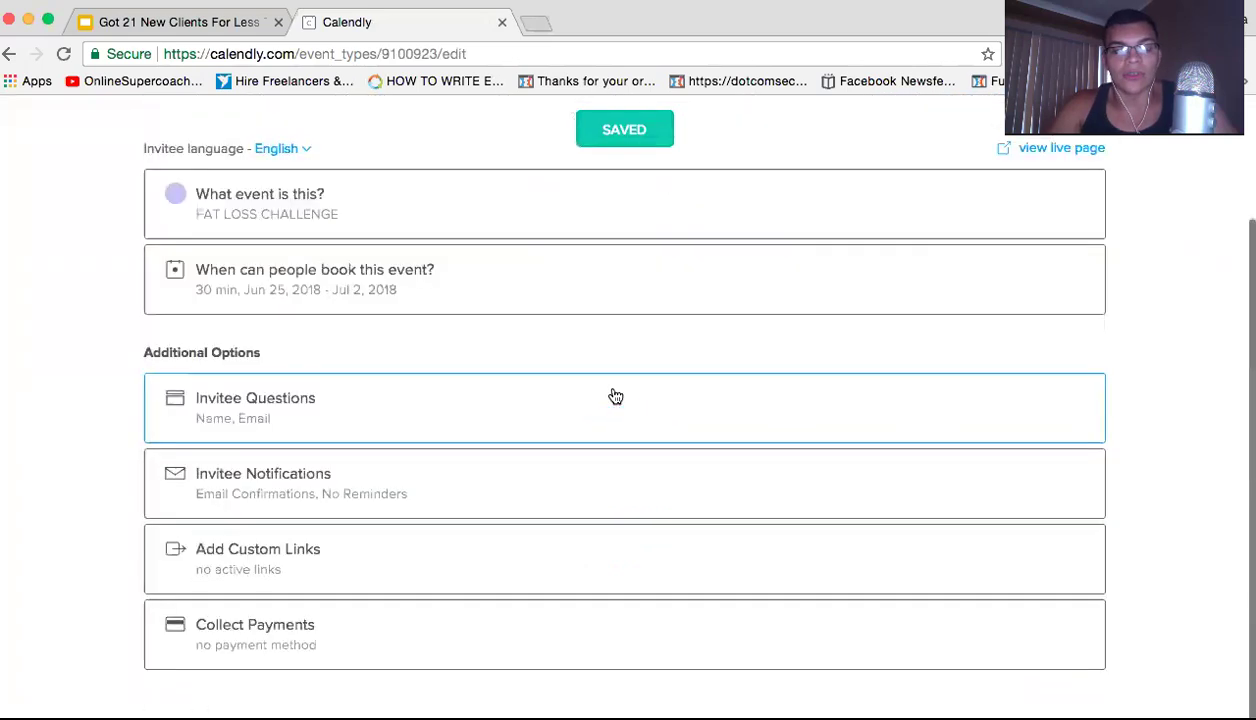
Add a new one-line invitee question reading "Best Phone Number To Reach You".
{"action": "scroll", "coordinate": [658, 515], "scroll_direction": "down", "scroll_amount": 1}
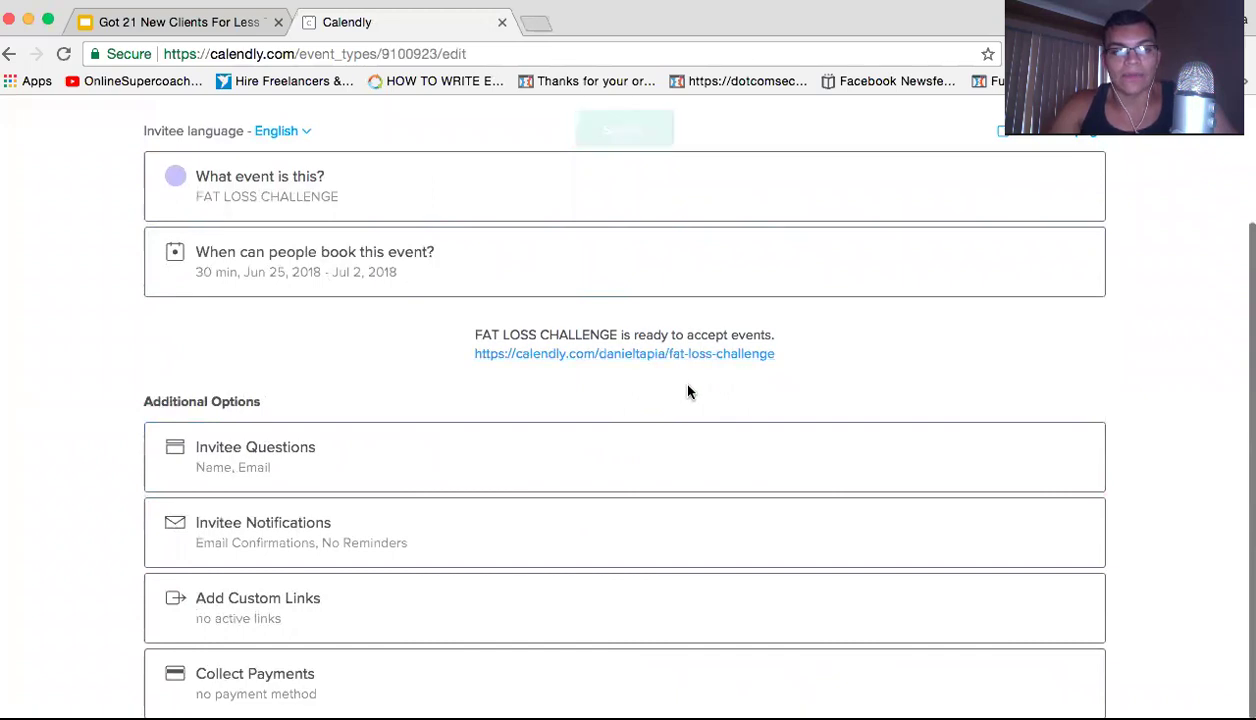
{"action": "left_click", "coordinate": [411, 462]}
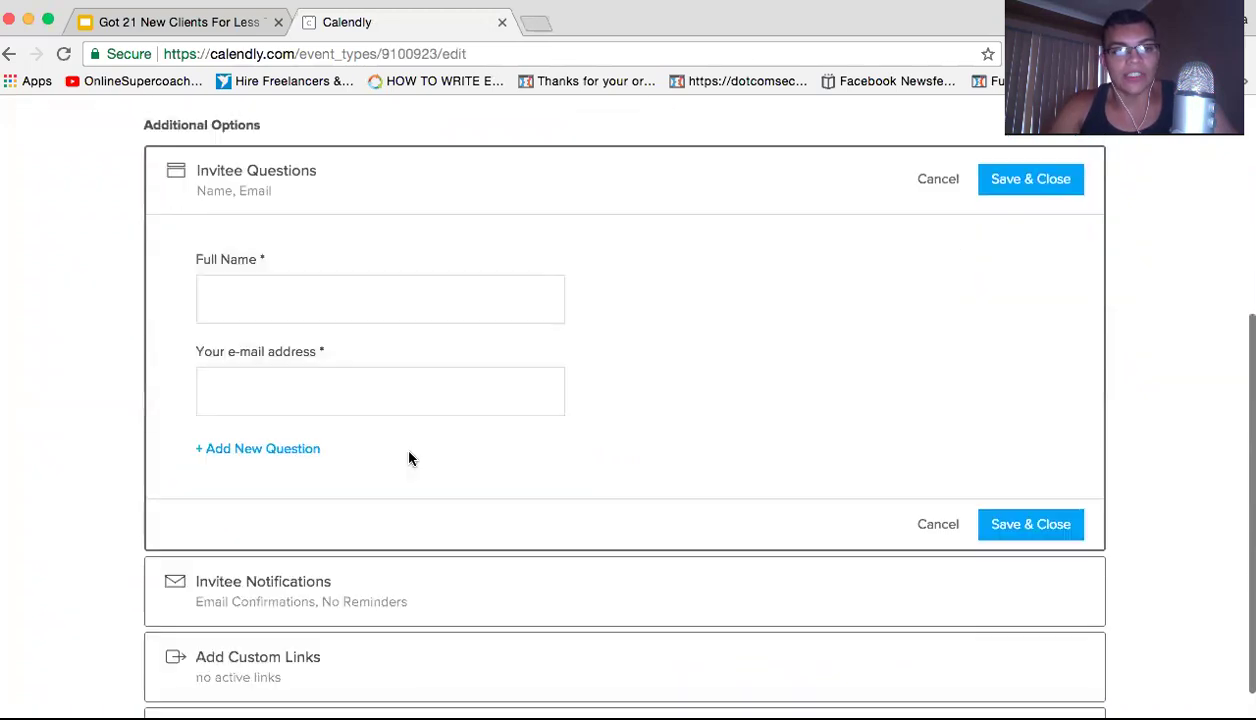
{"action": "left_click", "coordinate": [282, 452]}
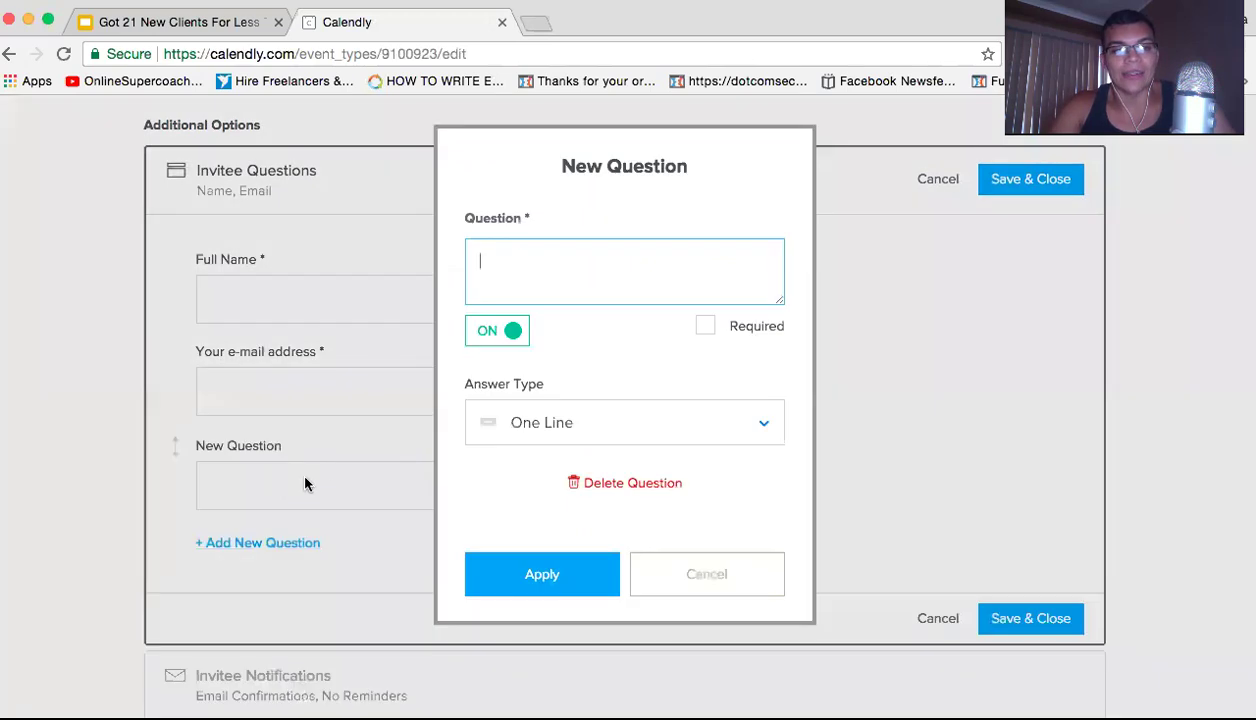
{"action": "type", "text": "P"}
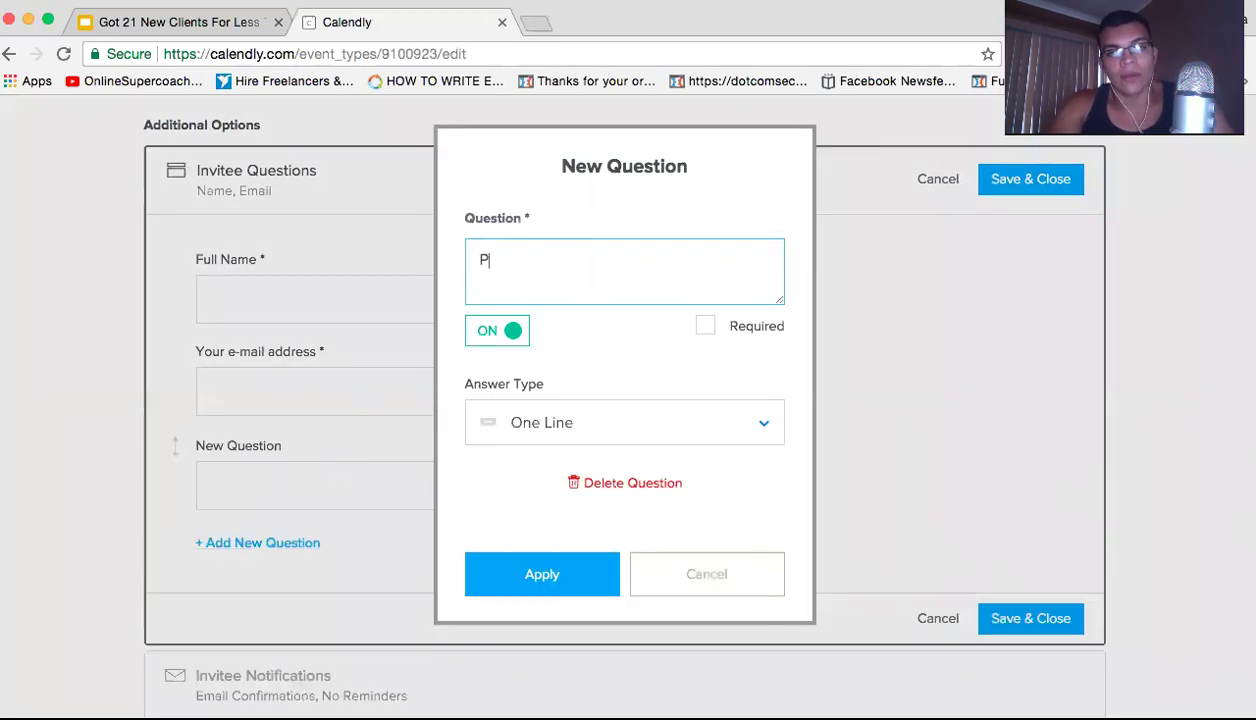
{"action": "key", "text": "BackSpace"}
{"action": "type", "text": "Best Phone Nume"}
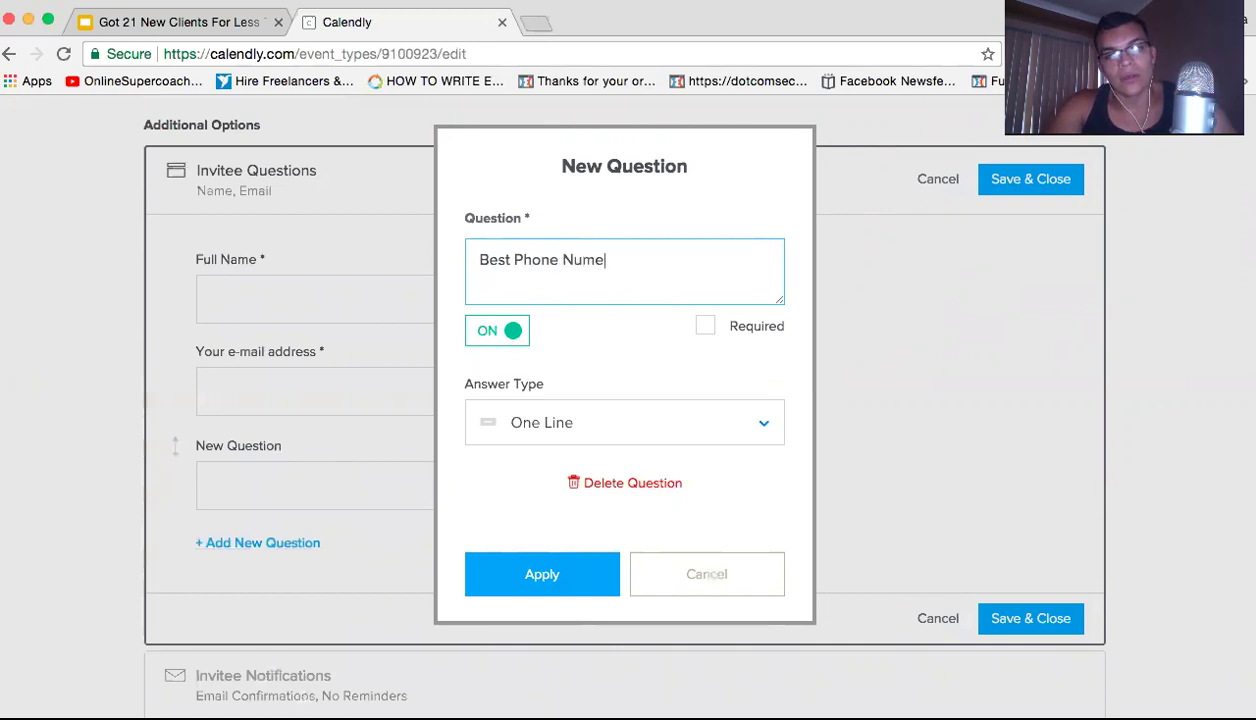
{"action": "key", "text": "BackSpace"}
{"action": "type", "text": "ber To "}
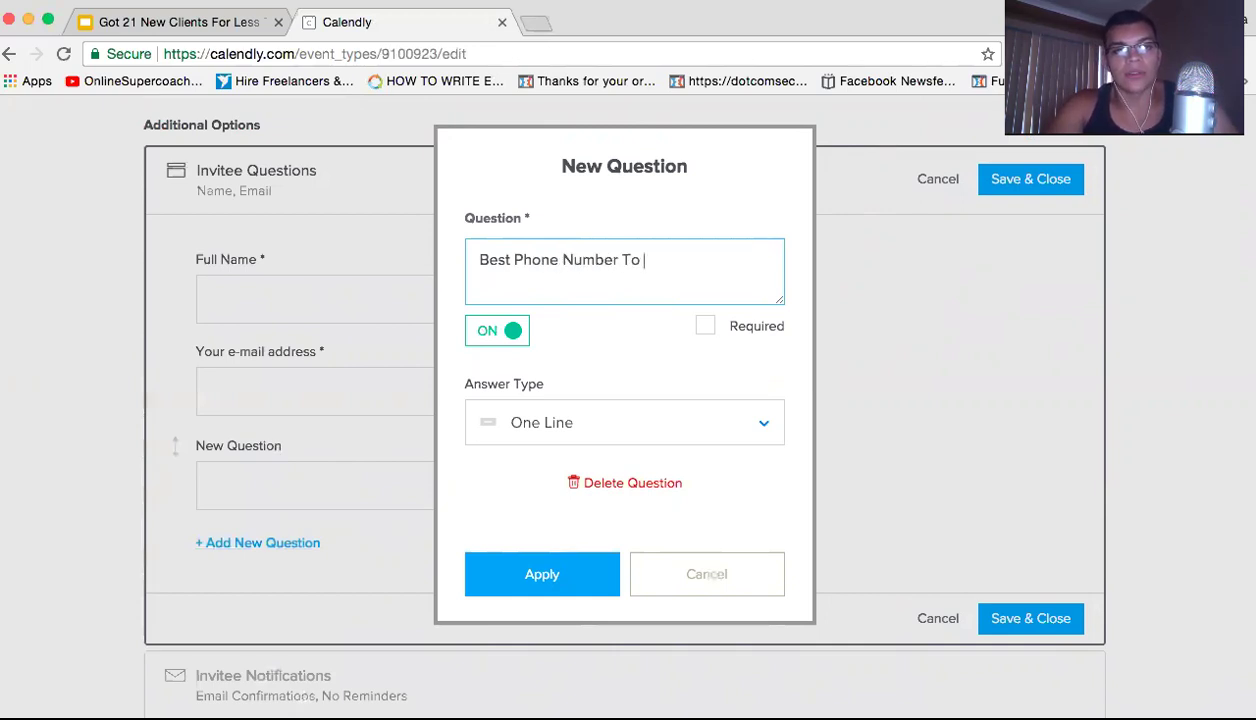
{"action": "type", "text": "Reach you"}
{"action": "key", "text": "BackSpace"}
{"action": "key", "text": "BackSpace"}
{"action": "key", "text": "BackSpace"}
{"action": "type", "text": "You"}
Make the phone number question required, apply it and save the invitee questions.
{"action": "left_click", "coordinate": [705, 326]}
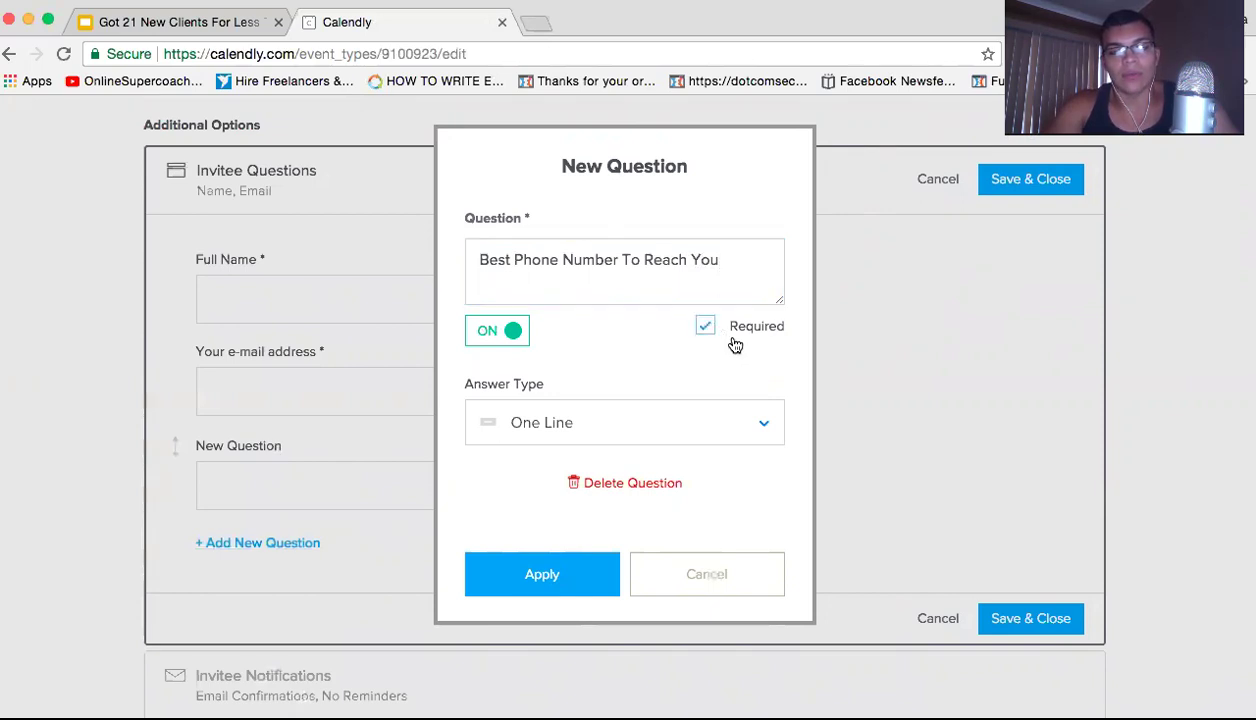
{"action": "left_click", "coordinate": [555, 586]}
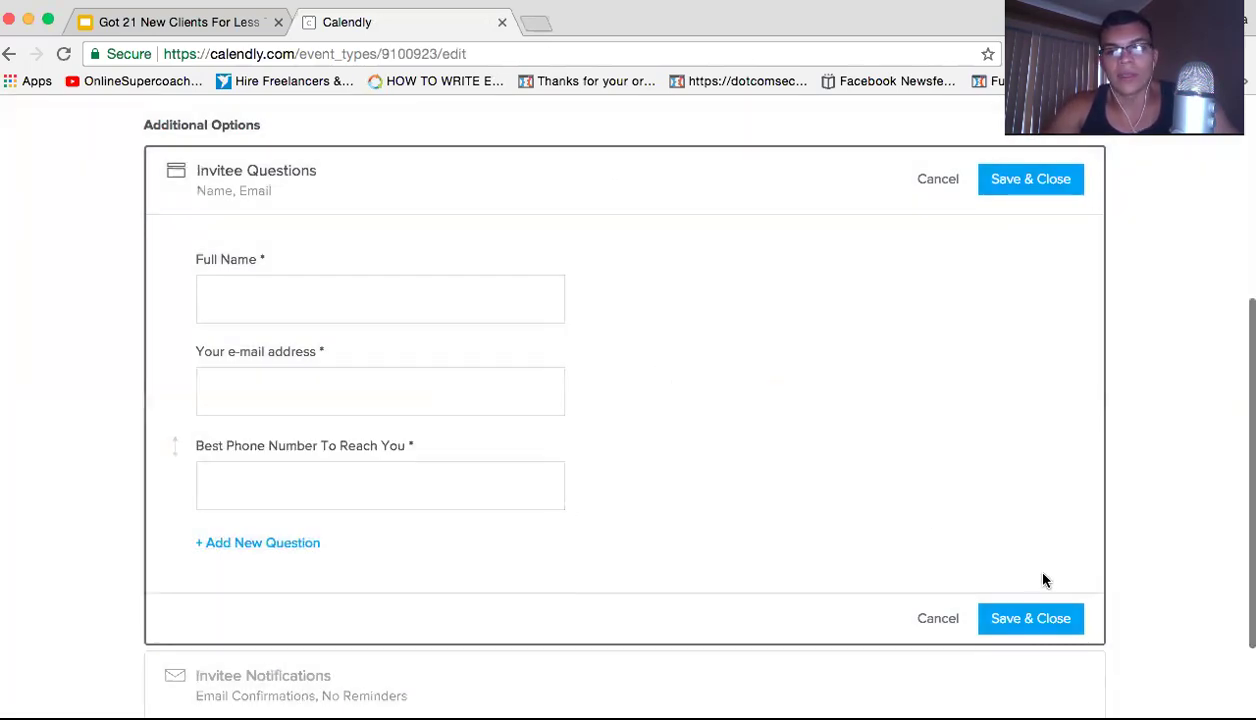
{"action": "left_click", "coordinate": [1048, 622]}
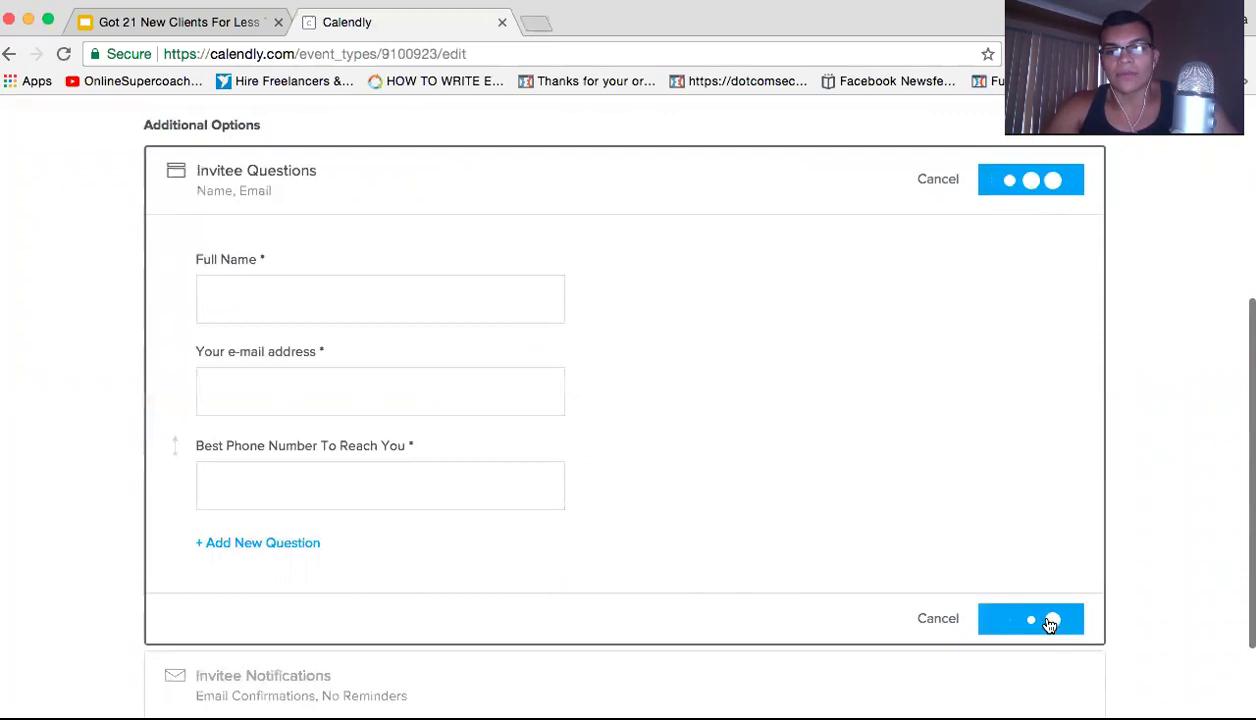
Turn on email reminders in the event's invitee notifications and save the notification settings.
{"action": "left_click", "coordinate": [537, 497]}
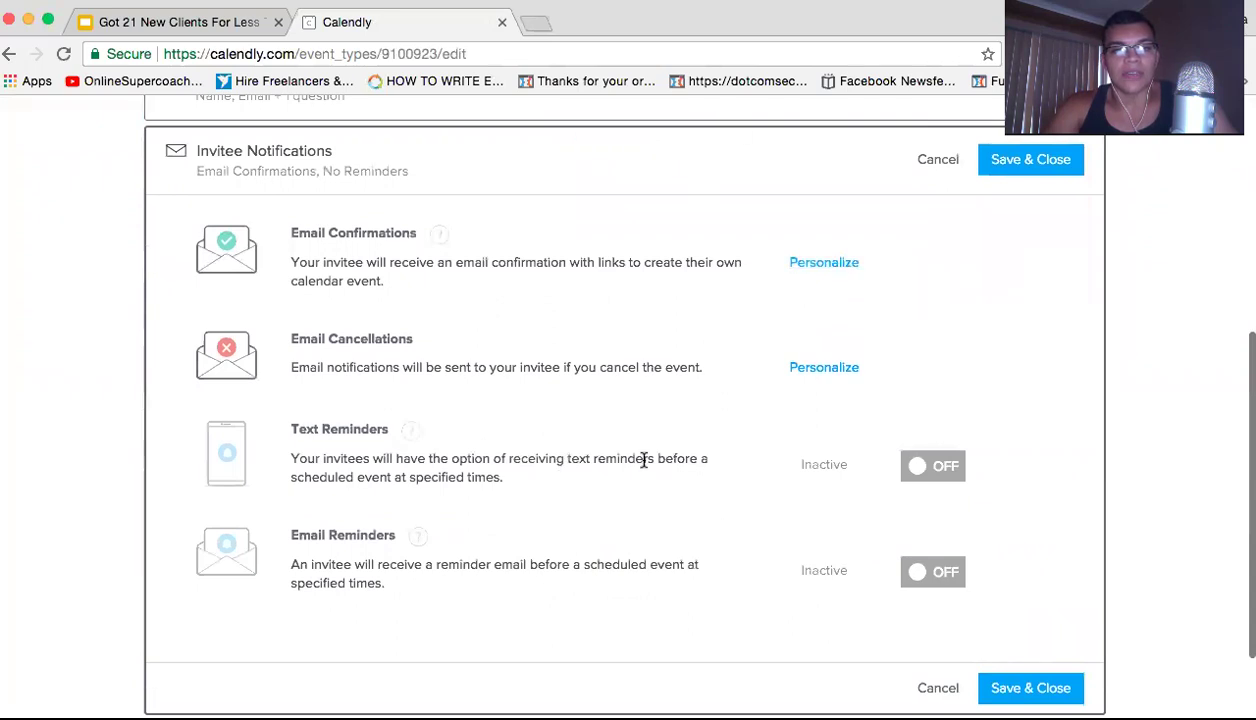
{"action": "scroll", "coordinate": [693, 466], "scroll_direction": "down", "scroll_amount": 3}
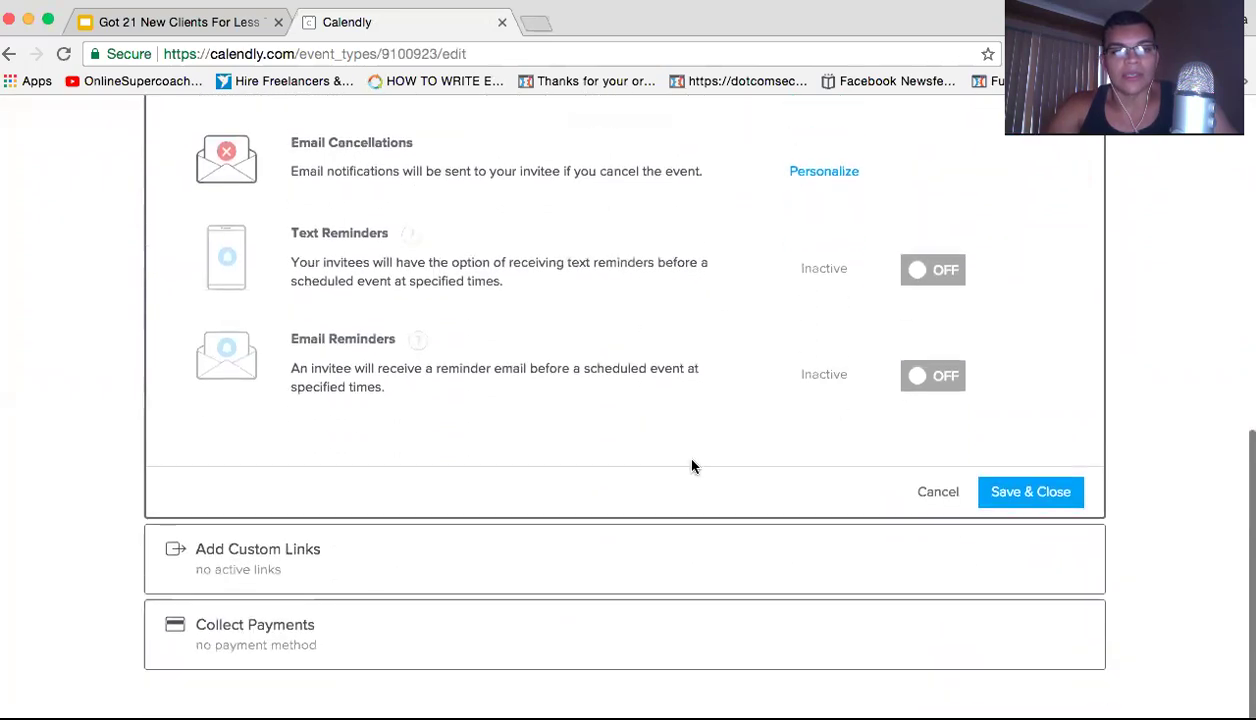
{"action": "left_click", "coordinate": [916, 386]}
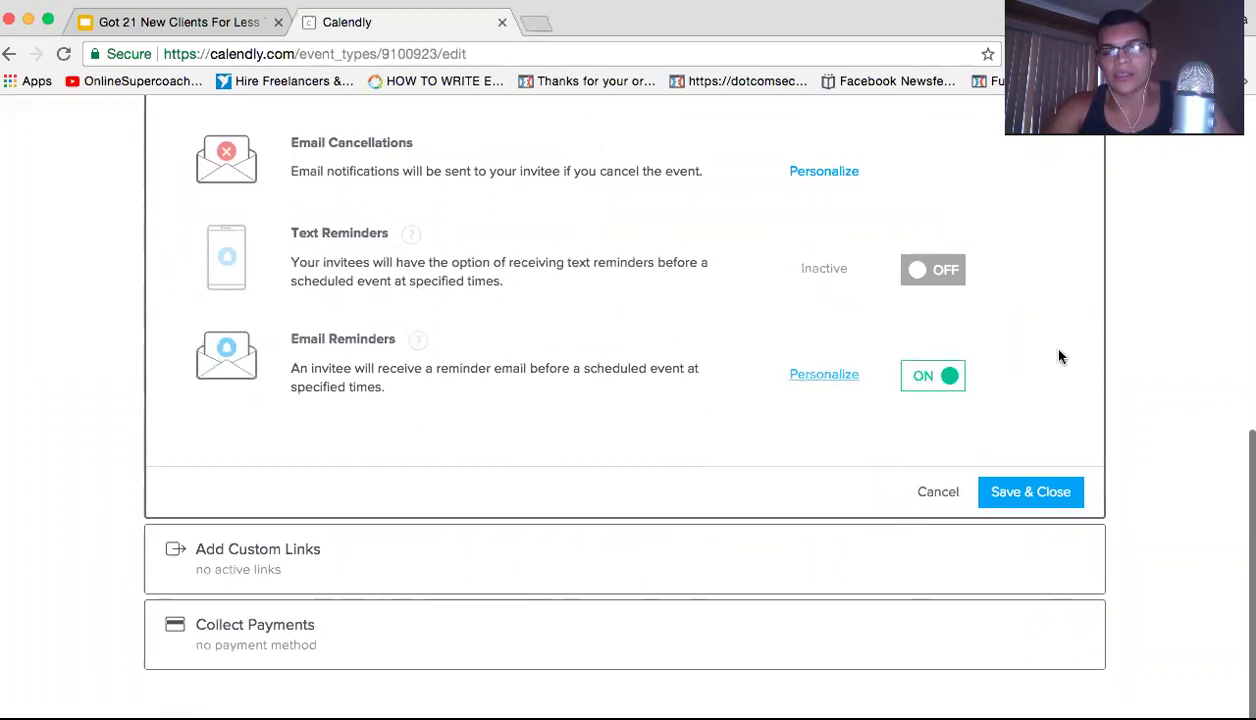
{"action": "scroll", "coordinate": [1049, 364], "scroll_direction": "up", "scroll_amount": 3}
{"action": "scroll", "coordinate": [1049, 364], "scroll_direction": "up", "scroll_amount": 2}
{"action": "scroll", "coordinate": [1049, 364], "scroll_direction": "down", "scroll_amount": 5}
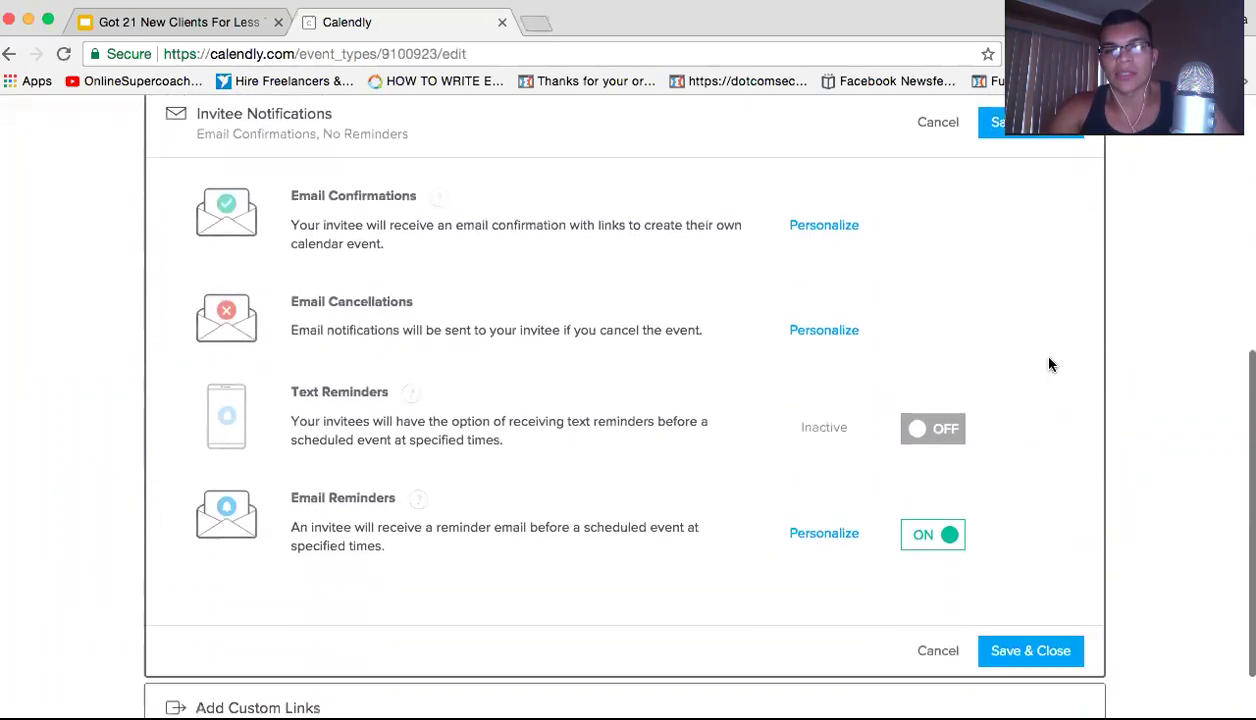
{"action": "left_click", "coordinate": [1063, 538]}
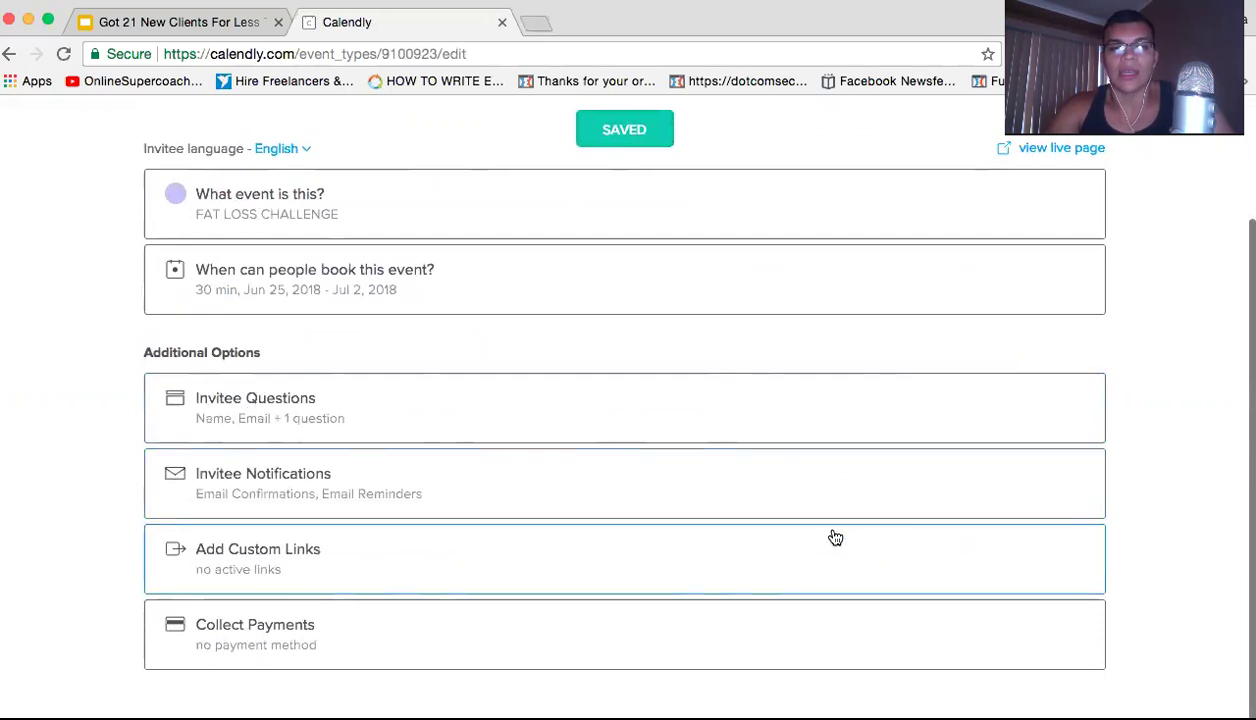
Reopen the invitee notifications to check their settings, and close them with a save.
{"action": "left_click", "coordinate": [831, 532]}
{"action": "left_click", "coordinate": [822, 505]}
{"action": "scroll", "coordinate": [768, 592], "scroll_direction": "down", "scroll_amount": 5}
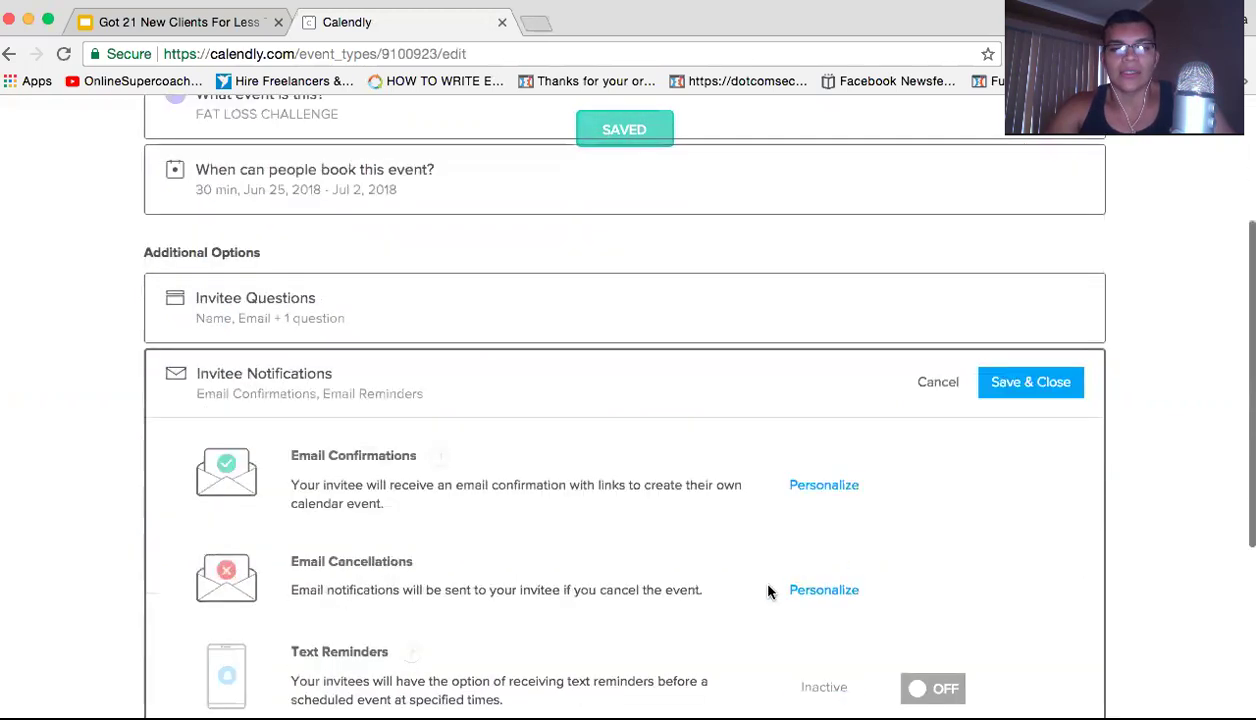
{"action": "left_click", "coordinate": [1050, 628]}
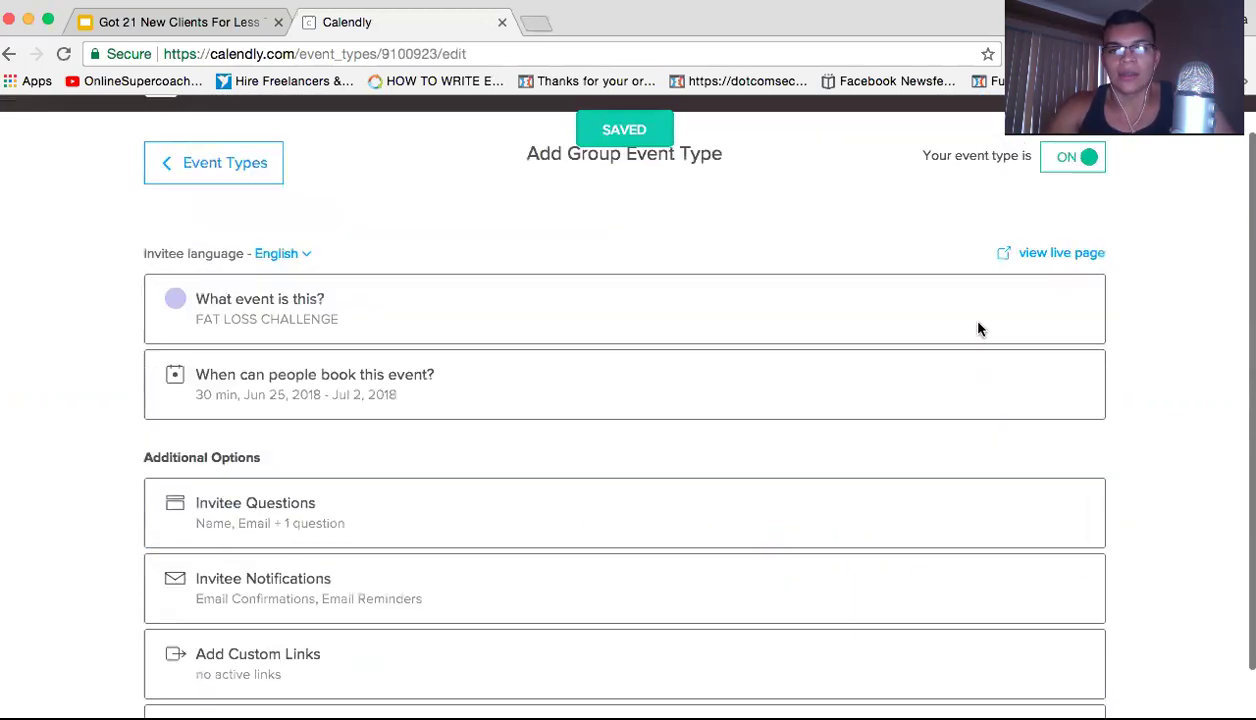
View the event's live booking page and choose the 09:00am slot on Tuesday, June 26, 2018.
{"action": "left_click", "coordinate": [1050, 300]}
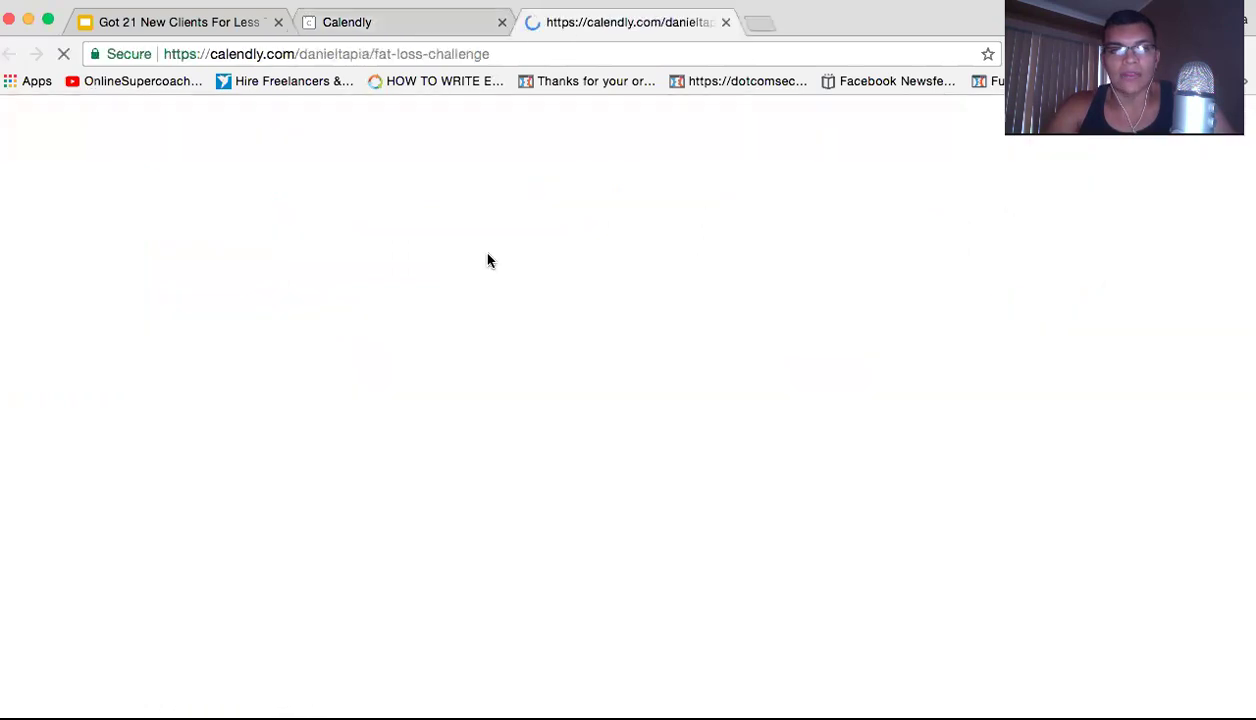
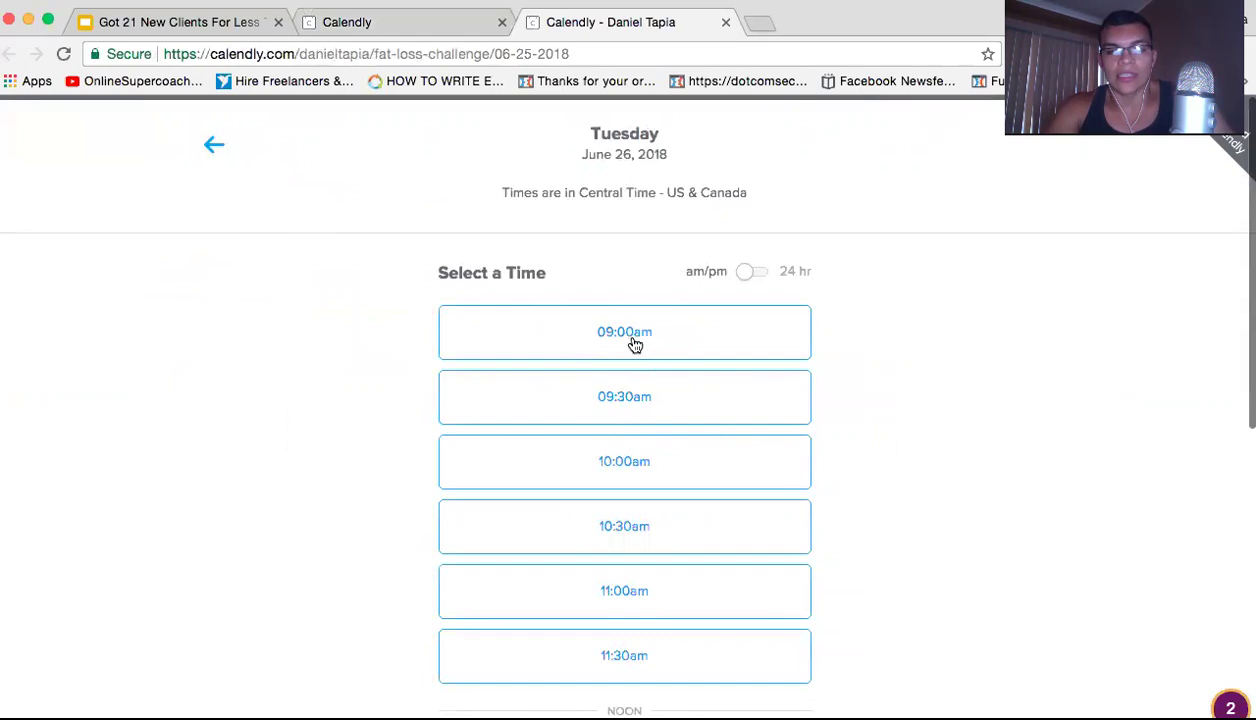
{"action": "left_click", "coordinate": [640, 345]}
{"action": "left_click", "coordinate": [687, 343]}
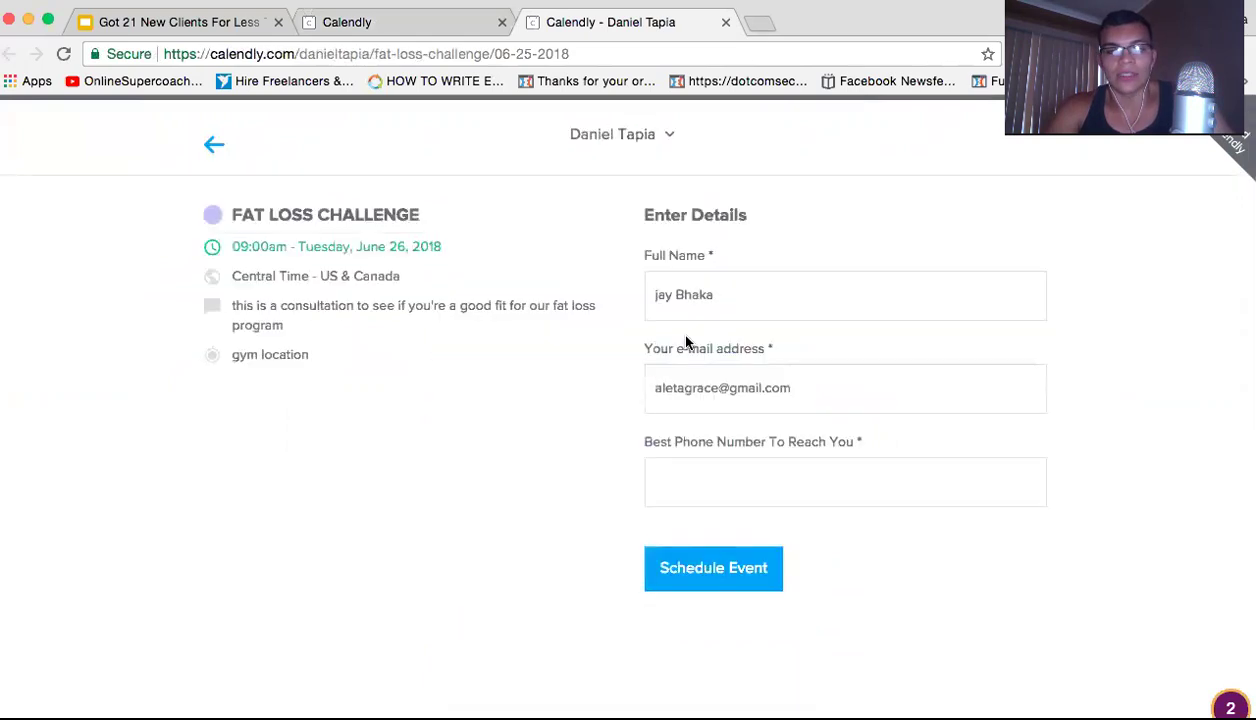
Replace the prefilled booking details with the host's saved full name, e-mail address and phone number.
{"action": "triple_click", "coordinate": [740, 306]}
{"action": "key", "text": "BackSpace"}
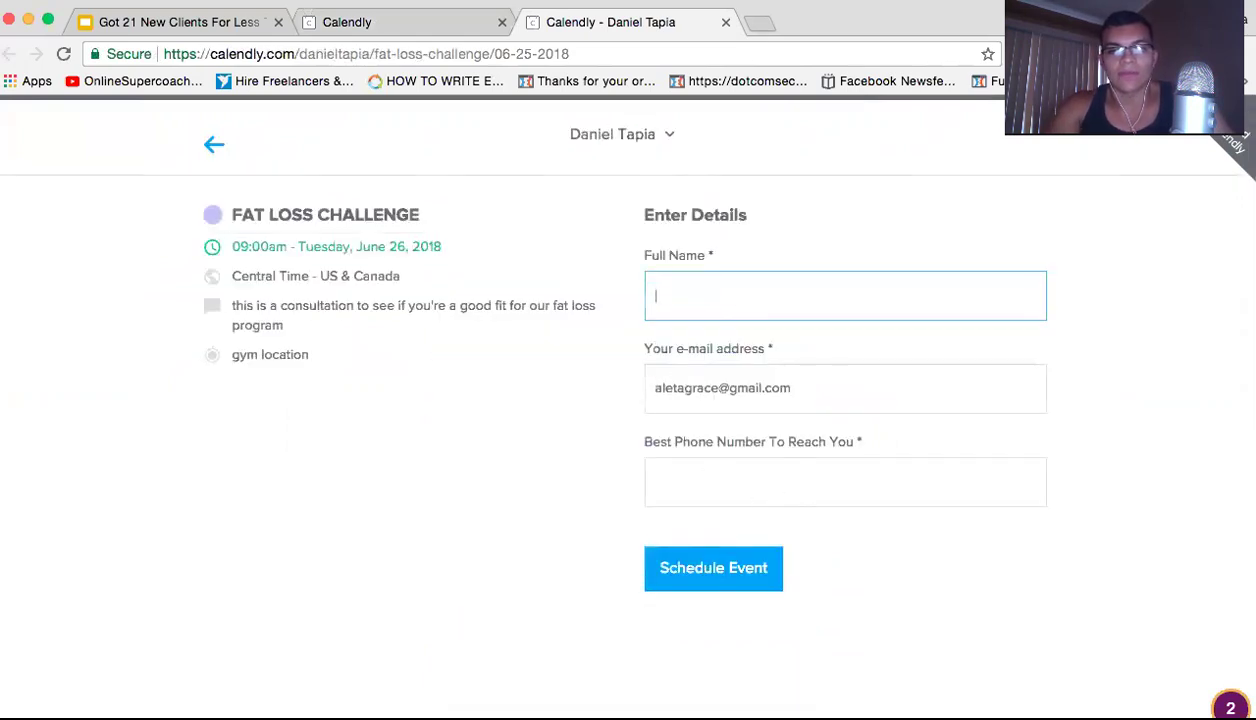
{"action": "triple_click", "coordinate": [723, 387]}
{"action": "key", "text": "BackSpace"}
{"action": "left_click", "coordinate": [690, 312]}
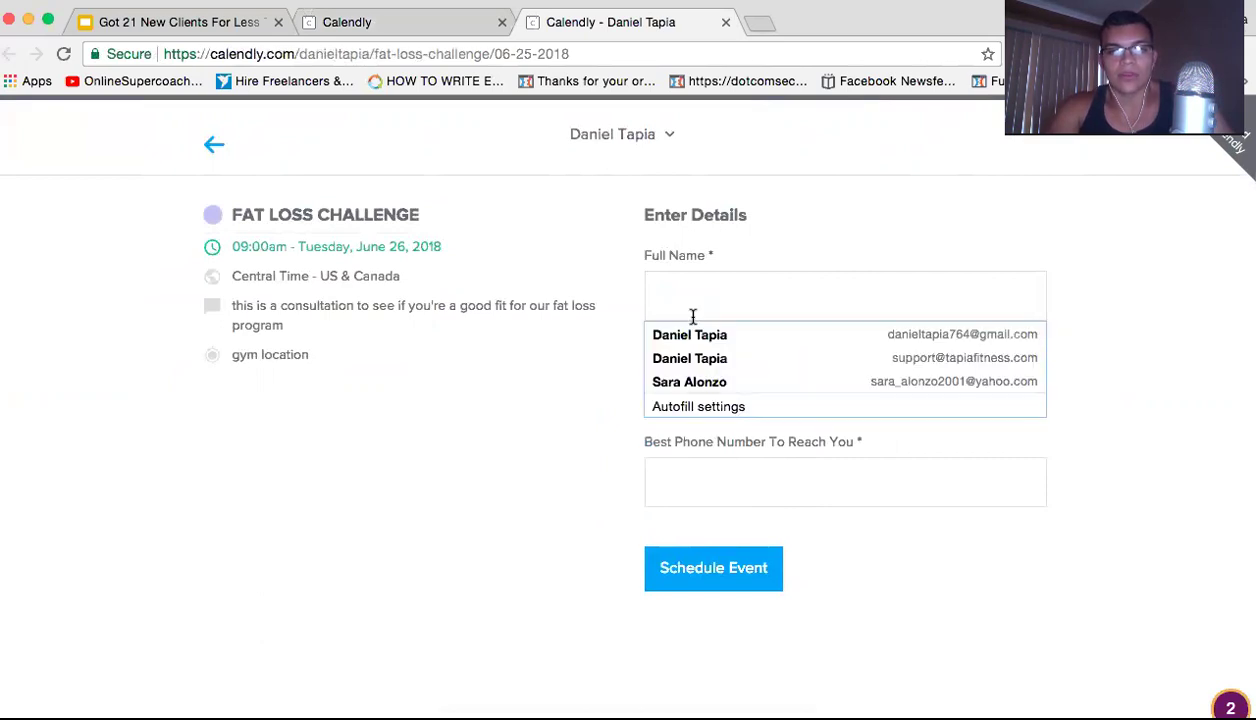
{"action": "type", "text": "Daniel Tapia"}
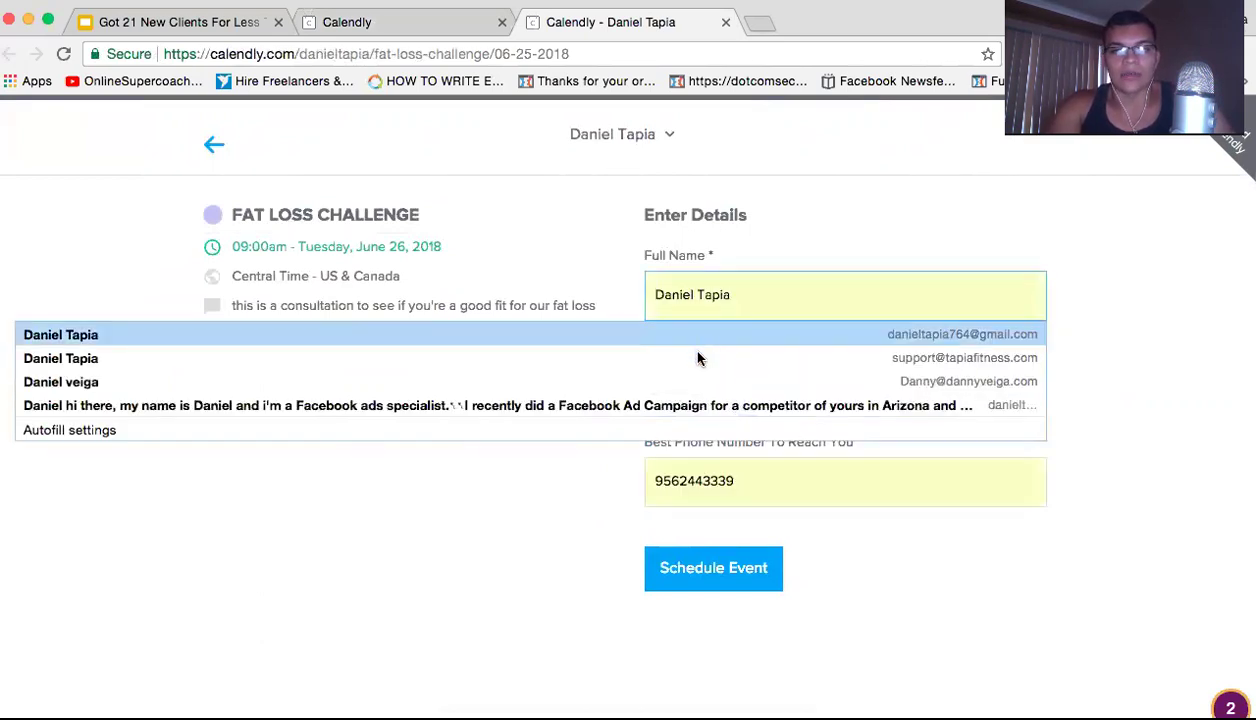
{"action": "left_click", "coordinate": [700, 358]}
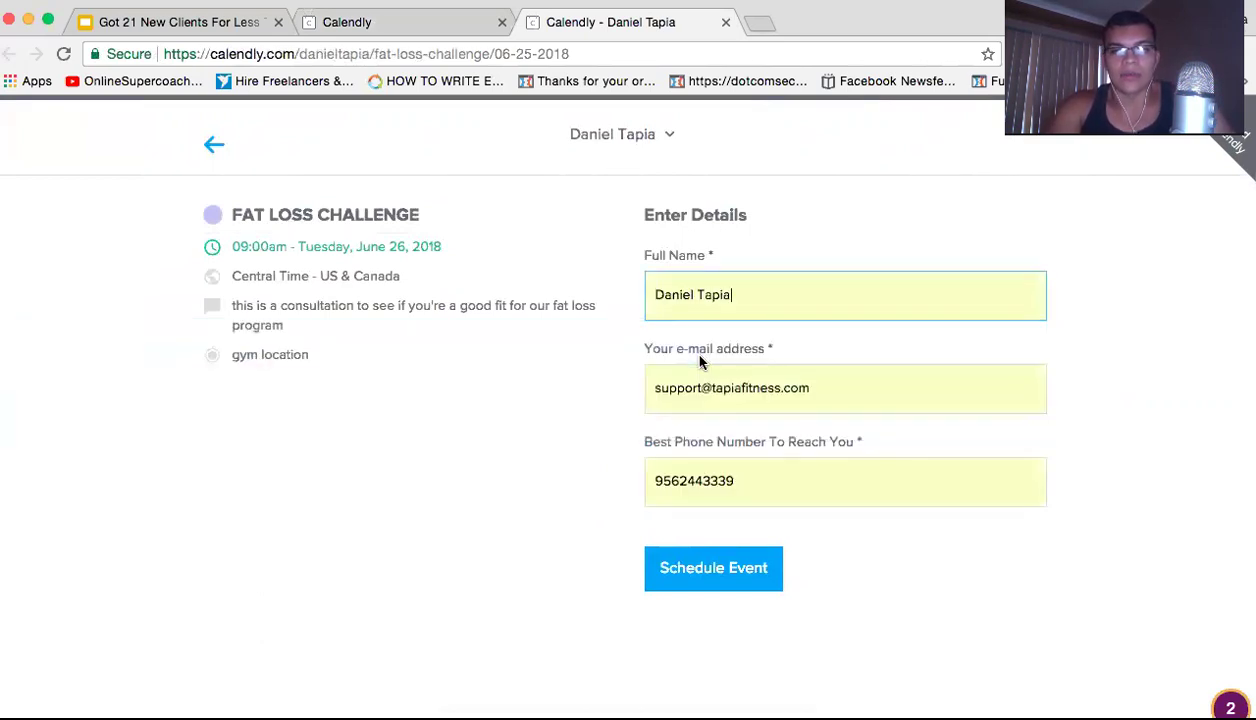
Clear the phone number and e-mail address from the booking form.
{"action": "left_click", "coordinate": [735, 480]}
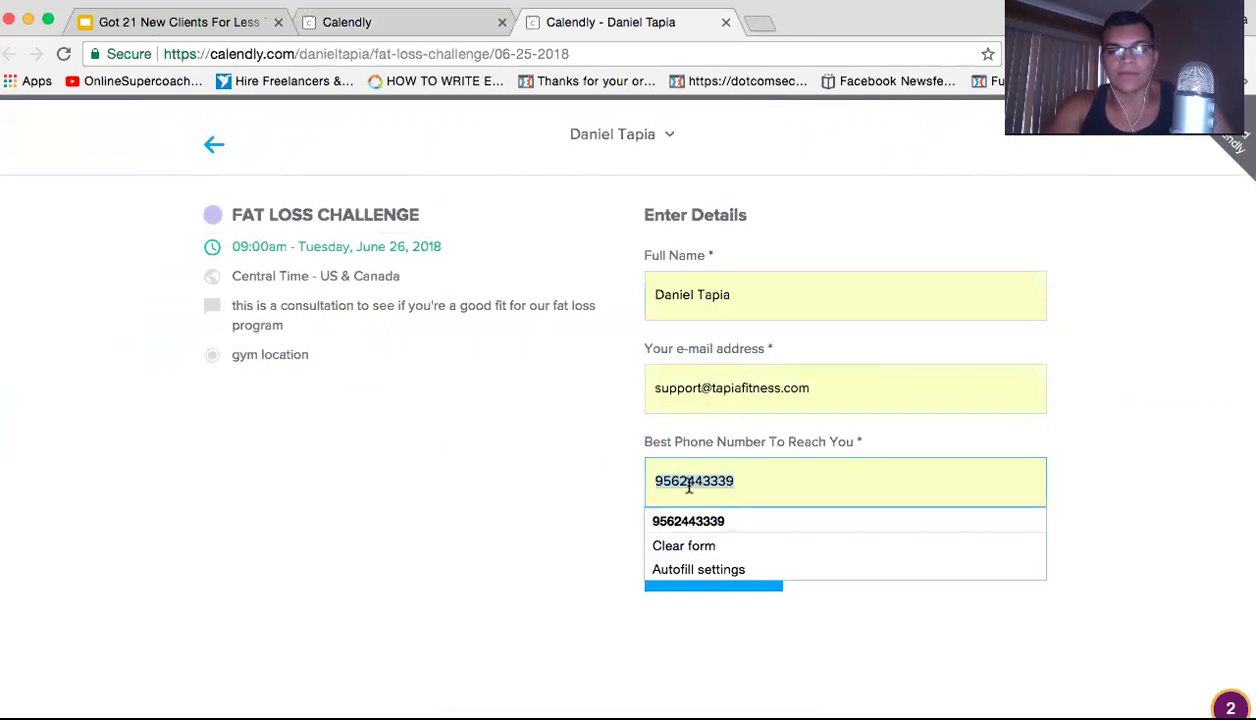
{"action": "key", "text": "Escape"}
{"action": "left_click", "coordinate": [700, 485]}
{"action": "left_click", "coordinate": [631, 463]}
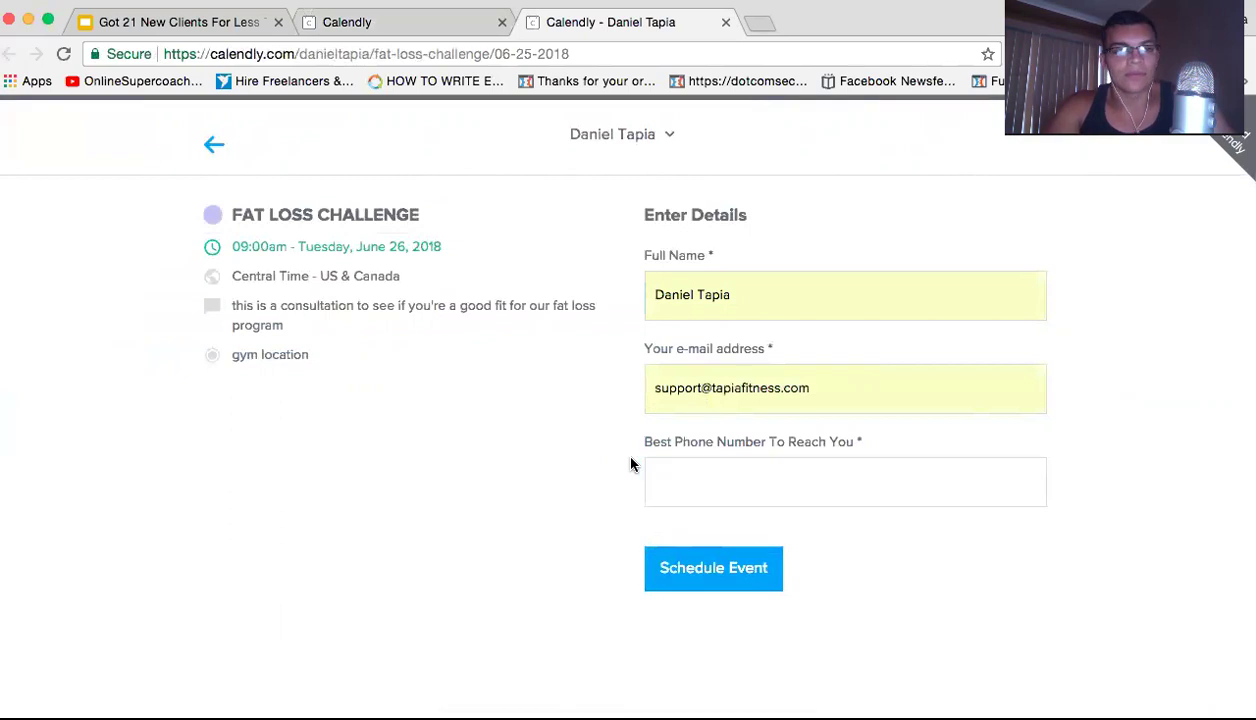
{"action": "left_click", "coordinate": [715, 393]}
{"action": "key", "text": "ctrl+a"}
{"action": "key", "text": "BackSpace"}
{"action": "left_click", "coordinate": [549, 366]}
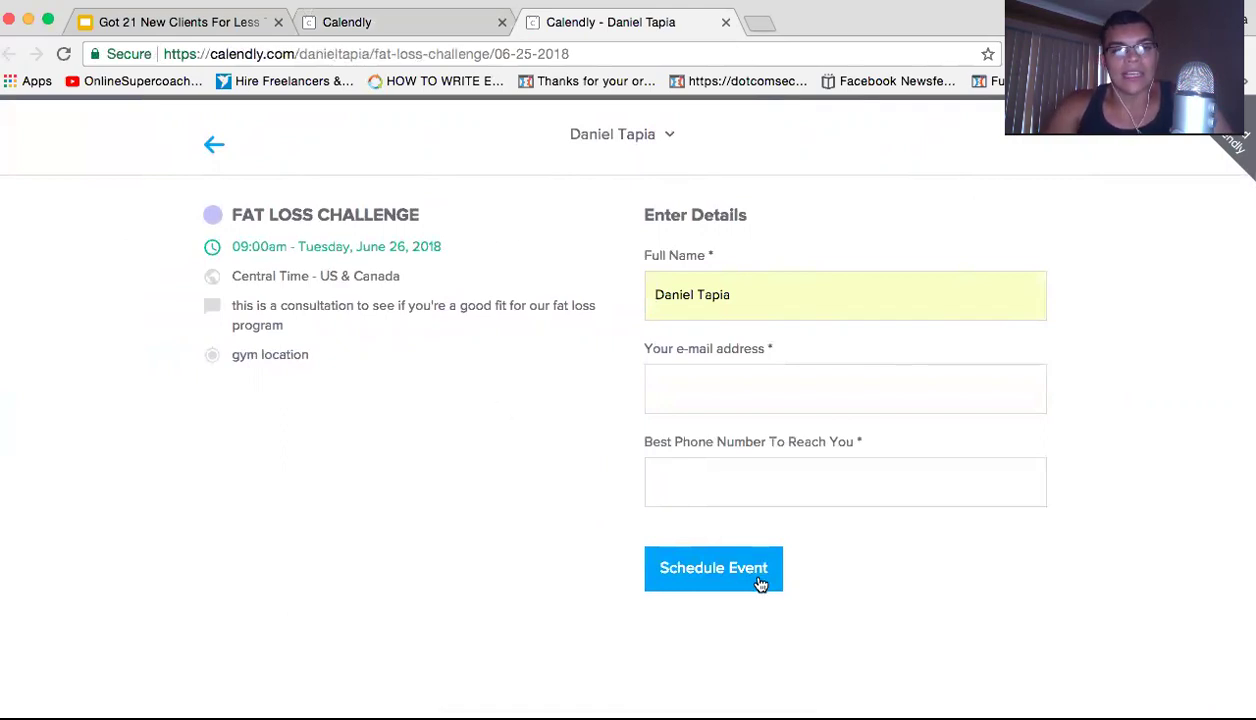
Go back to the booking page's day selection, then close the live page and return to the event type settings.
{"action": "left_click", "coordinate": [215, 146]}
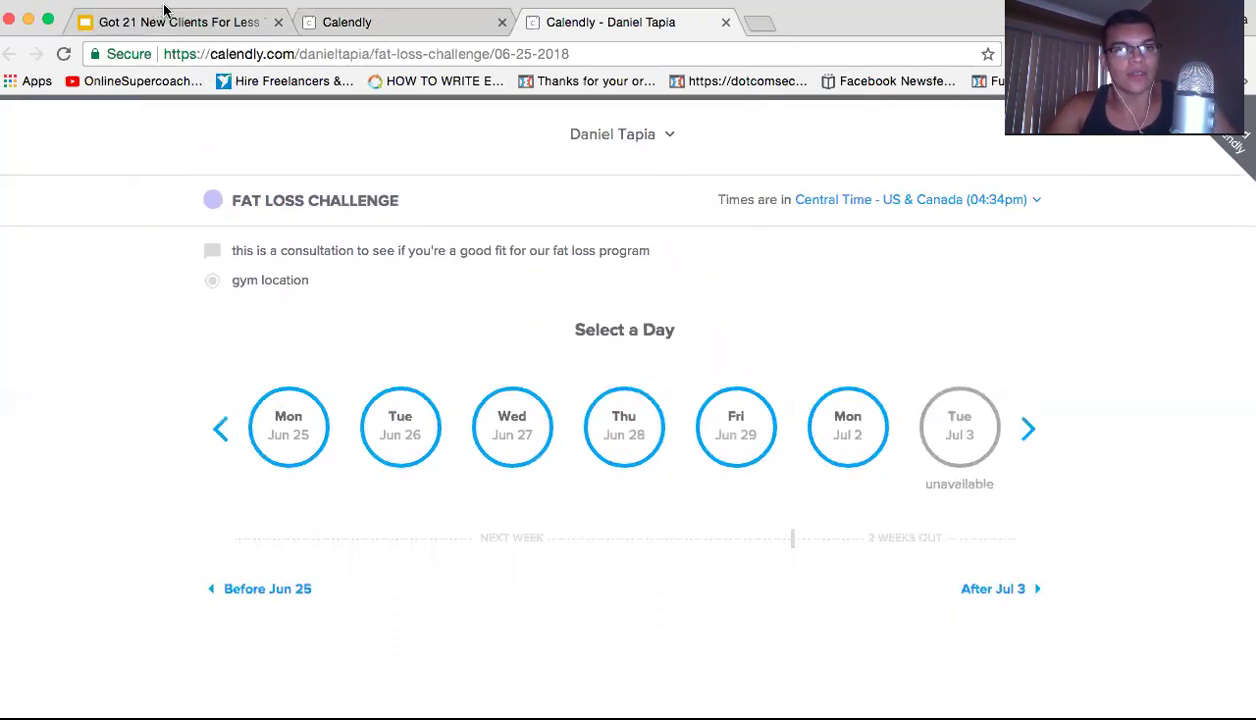
{"action": "left_click", "coordinate": [732, 53]}
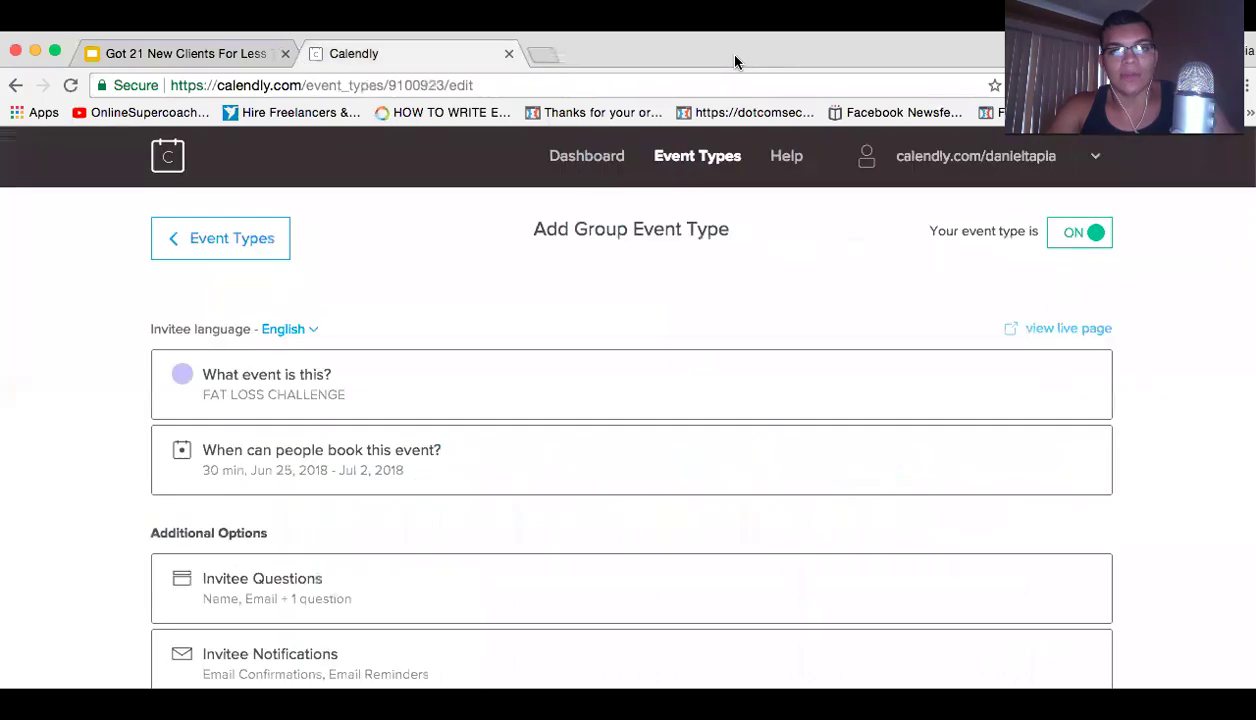